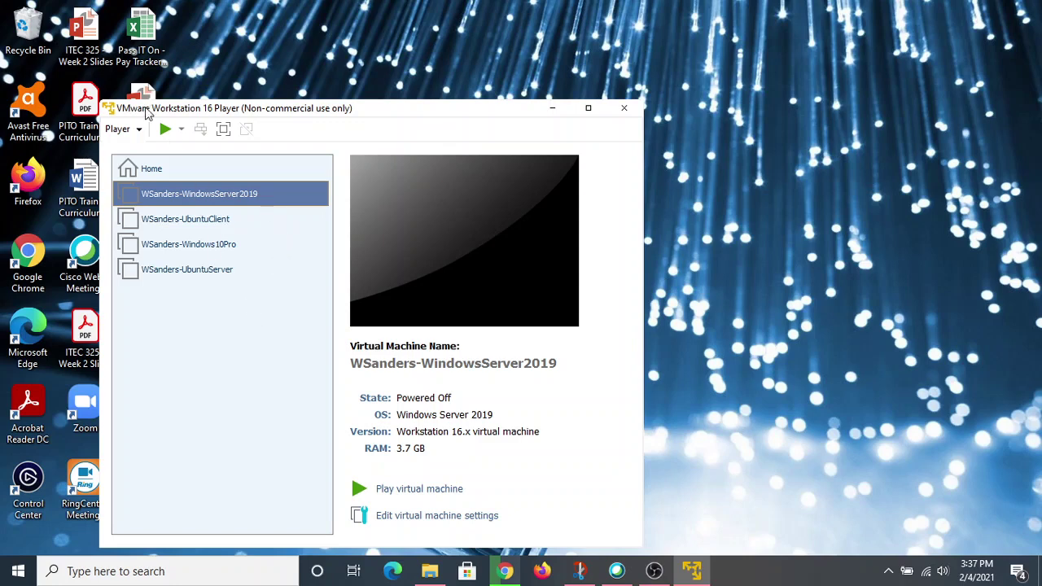
Start creating a new virtual machine with a blank hard disk, without using an installer disc or image
left_click(155, 173)
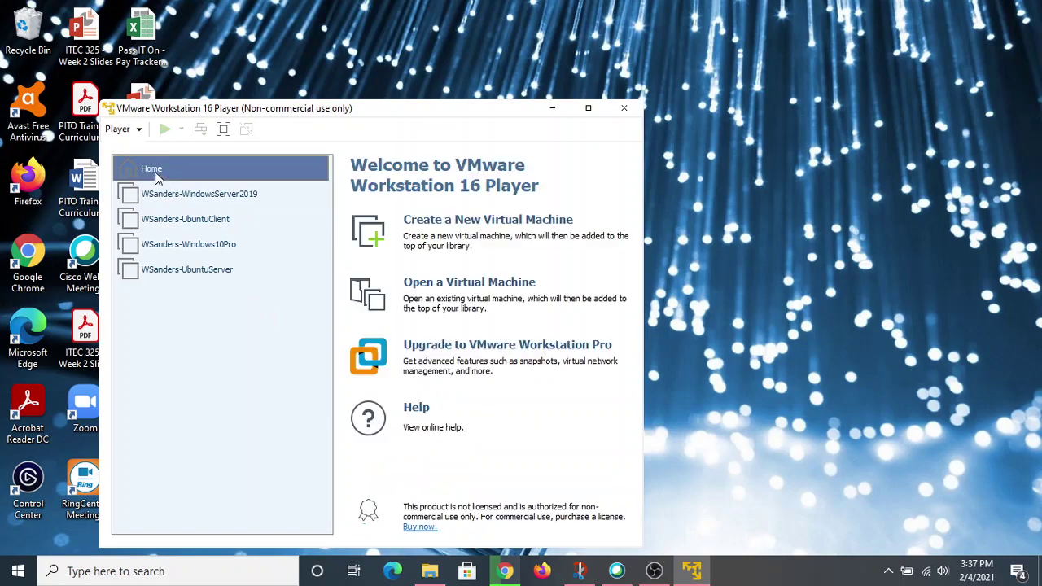
left_click(466, 222)
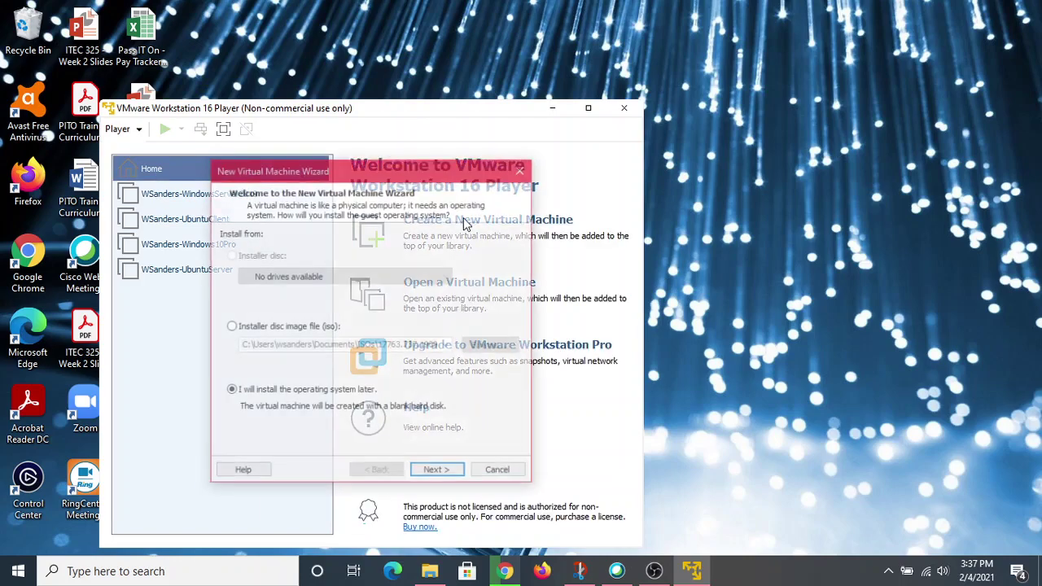
left_click(235, 325)
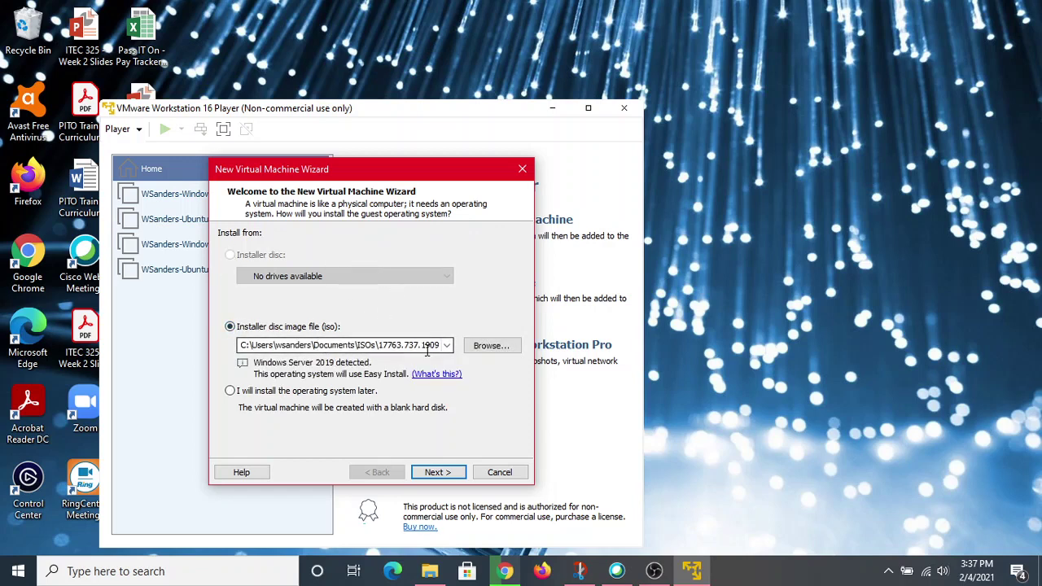
left_click(231, 392)
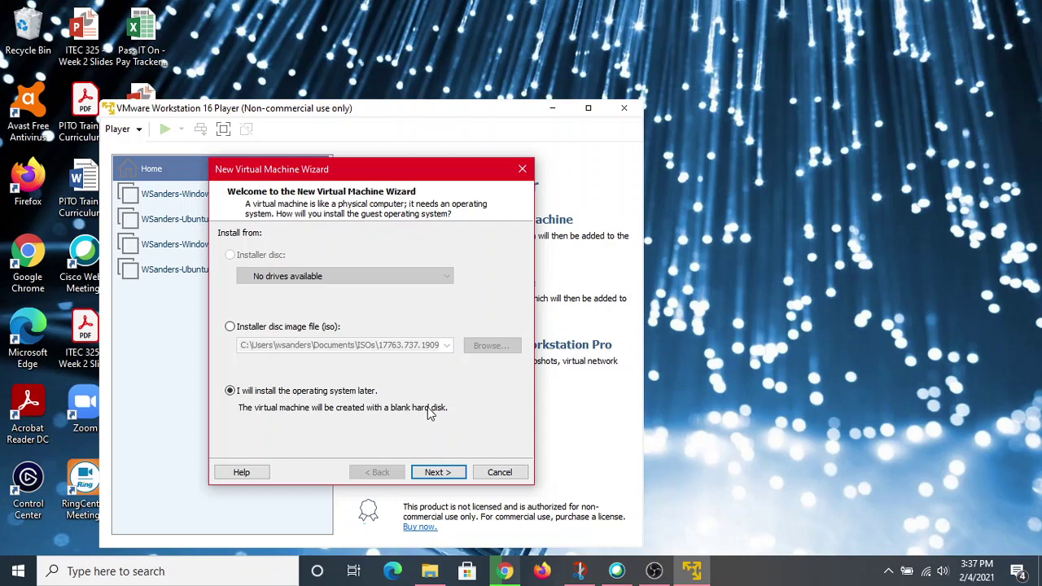
left_click(444, 476)
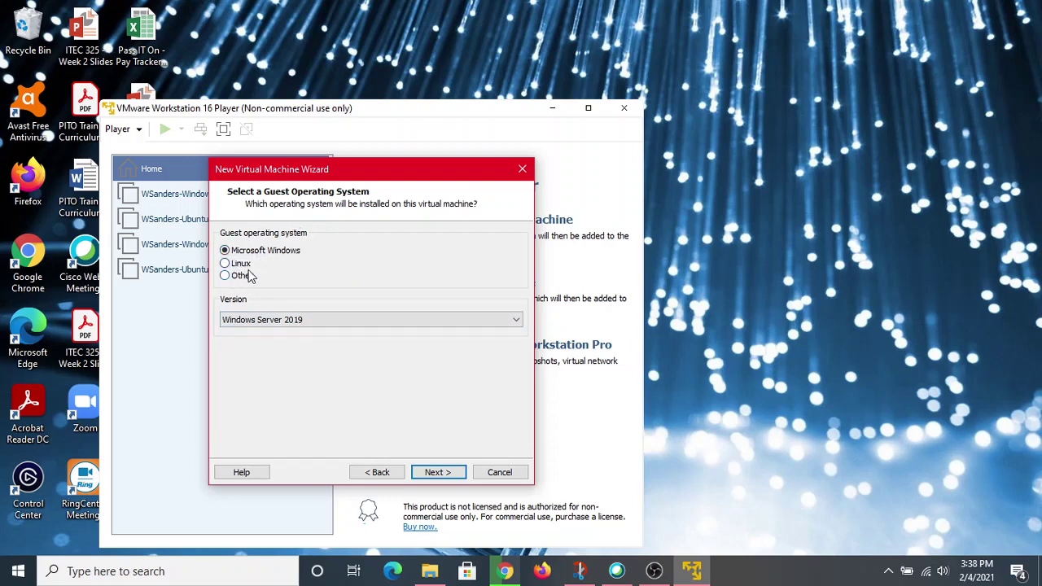
Choose Microsoft Windows as the guest operating system with Windows Server 2019 as the version
left_click(367, 319)
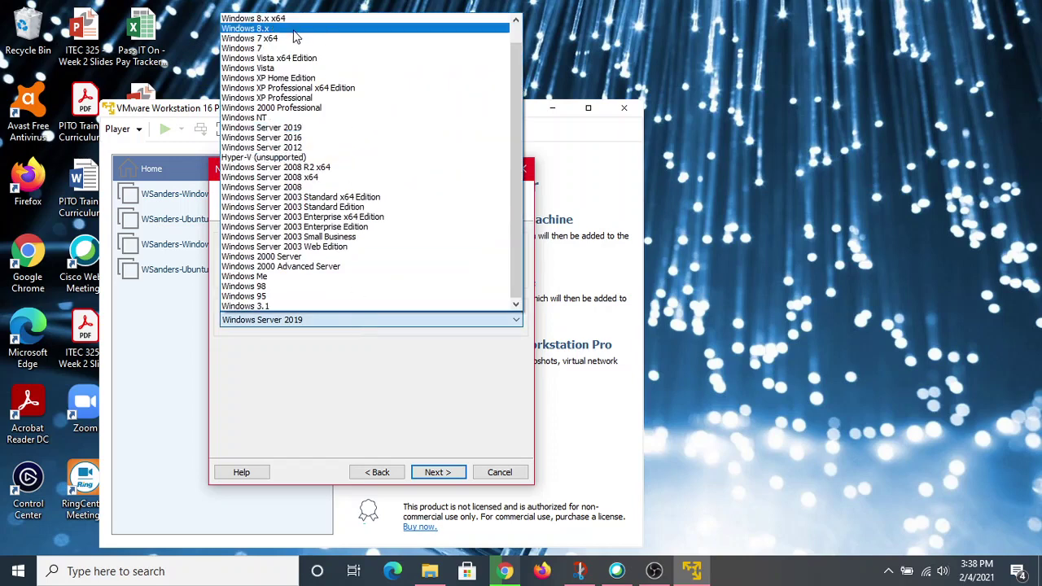
left_click(298, 130)
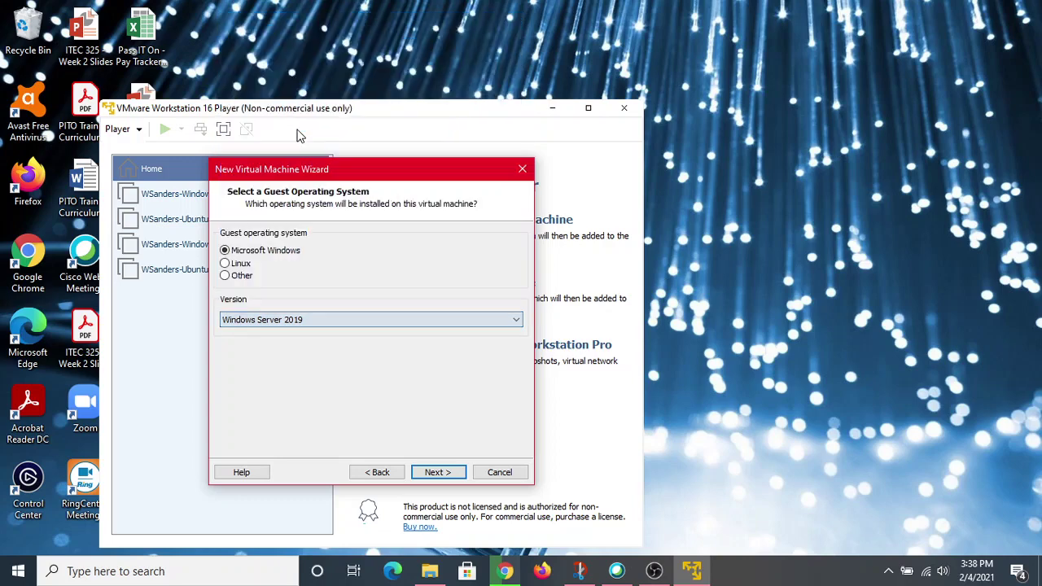
left_click(326, 320)
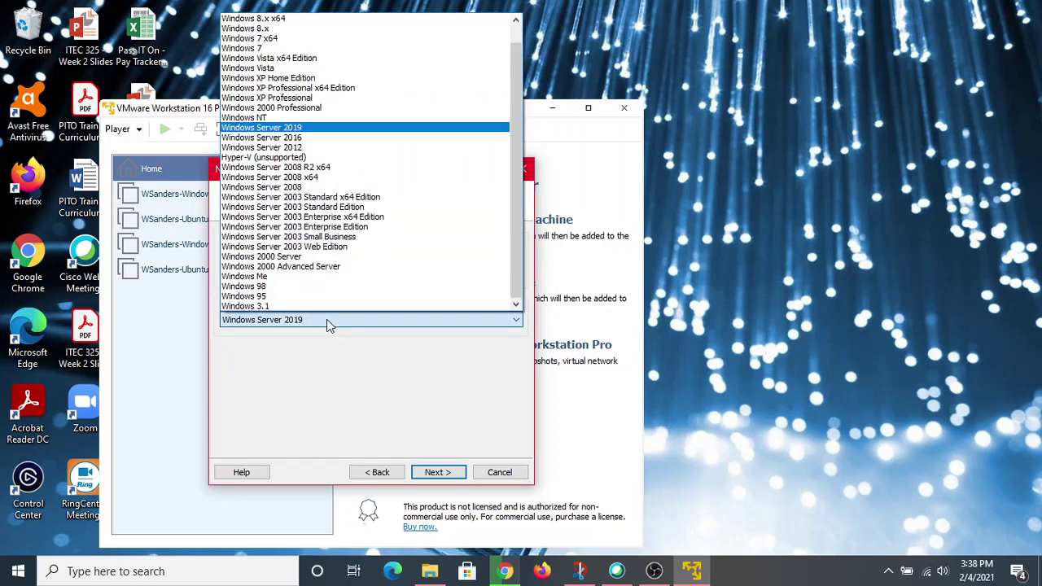
left_click(300, 130)
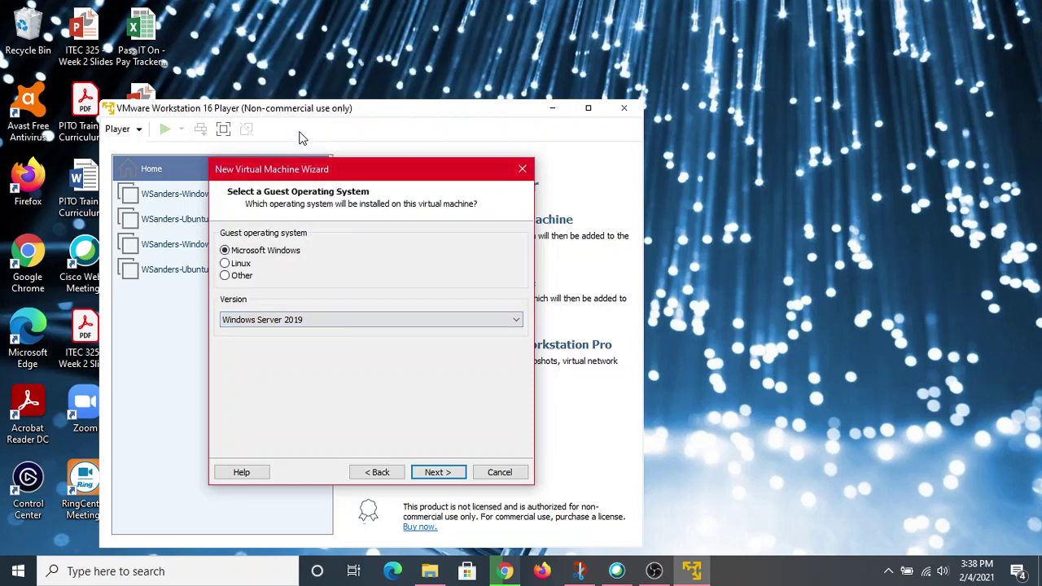
left_click(431, 471)
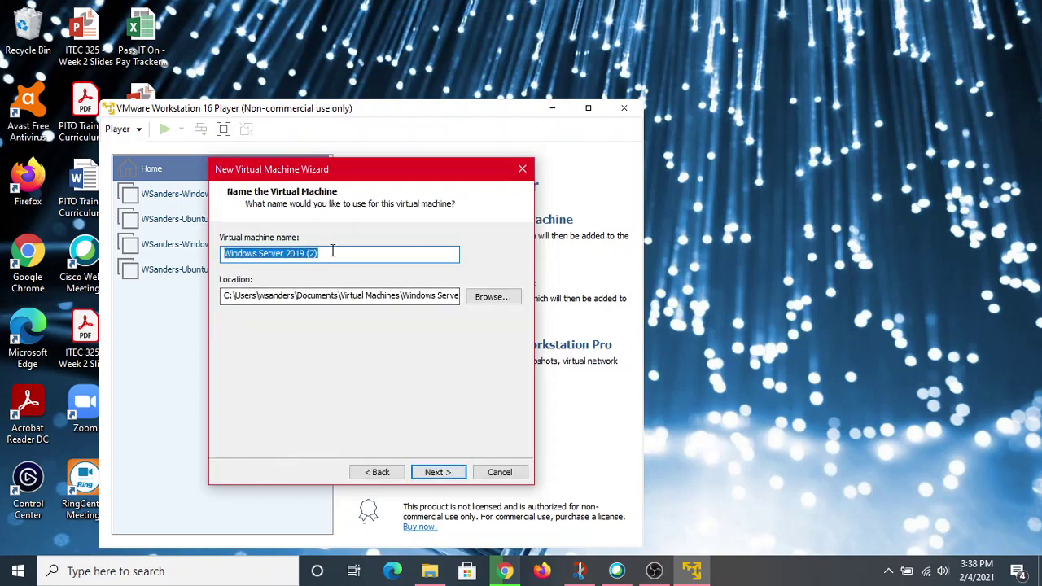
Name the virtual machine with the owner's name followed by "-WindowsServer2019(2)" and store its virtual disk as a single file
left_click(330, 253)
left_click_drag(330, 253, 225, 254)
left_click(224, 259)
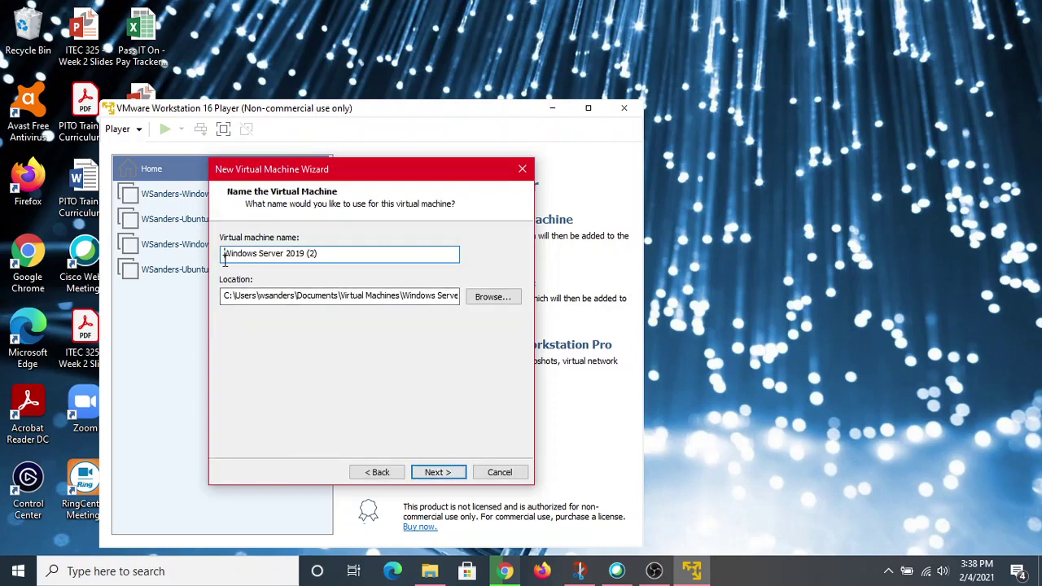
left_click_drag(344, 256, 146, 275)
type("WSanders-")
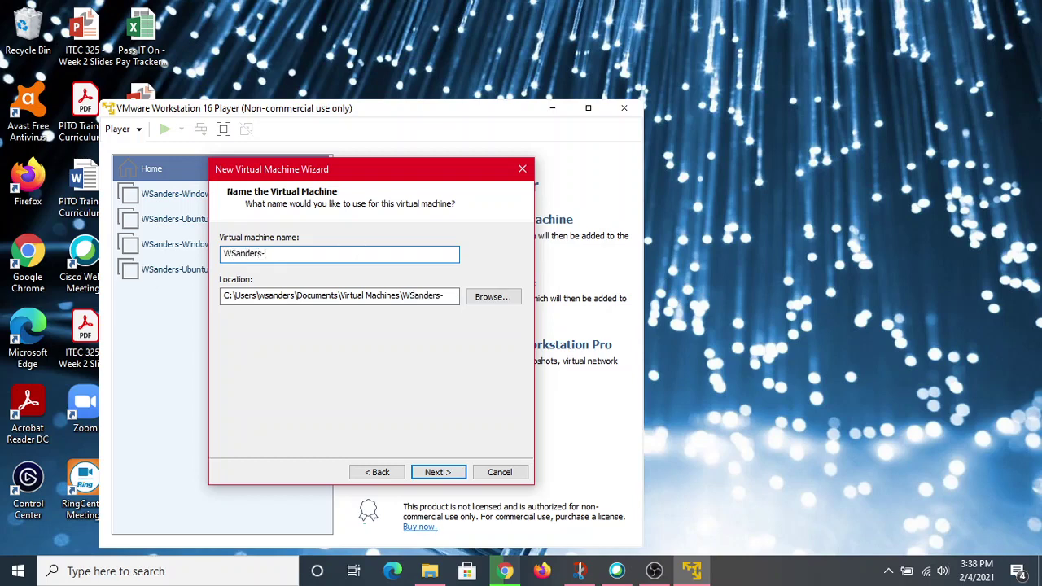
type("WindowsServer2019(2")
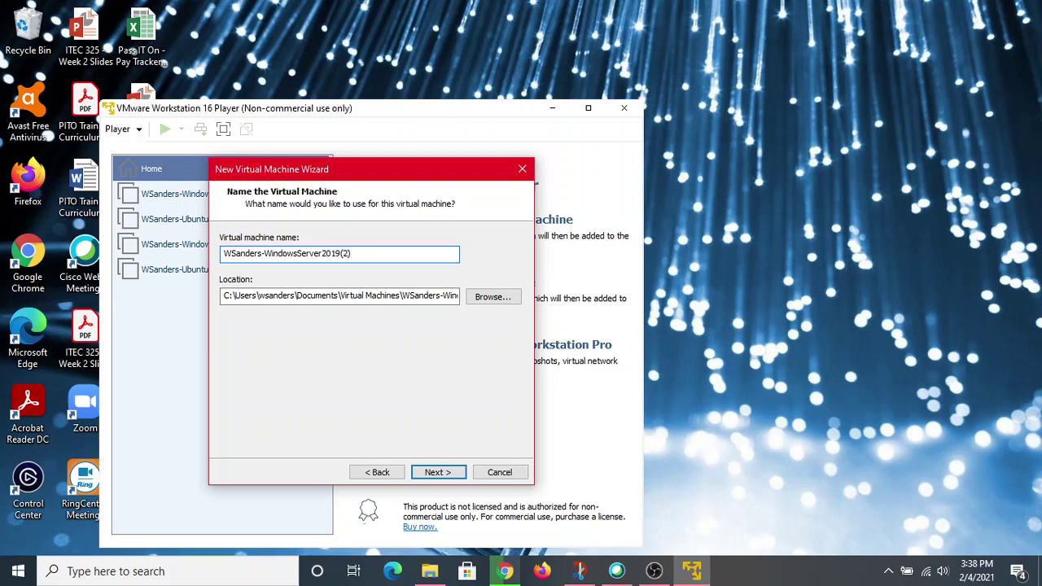
left_click(450, 477)
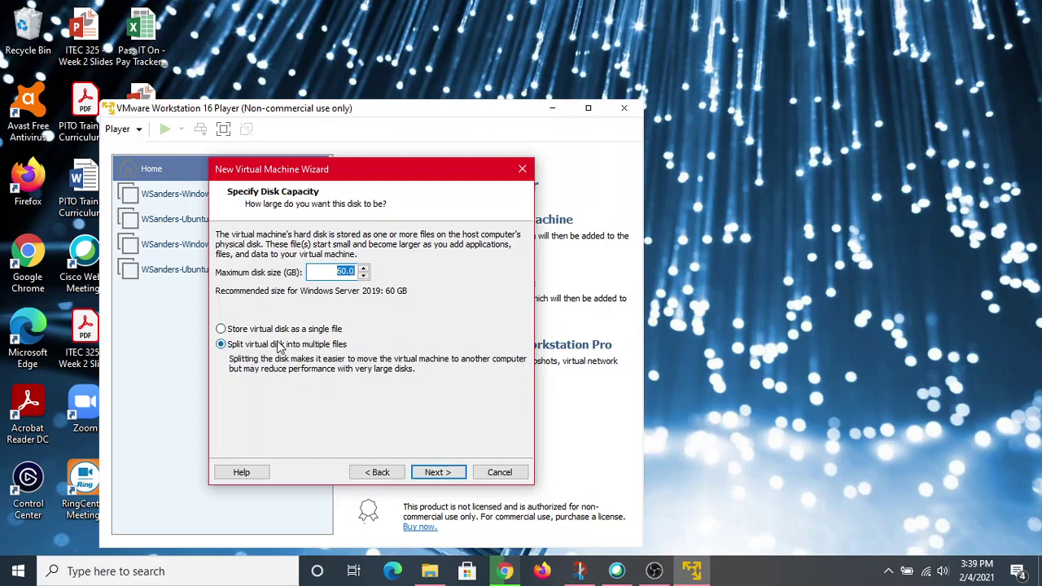
left_click(221, 328)
left_click(439, 474)
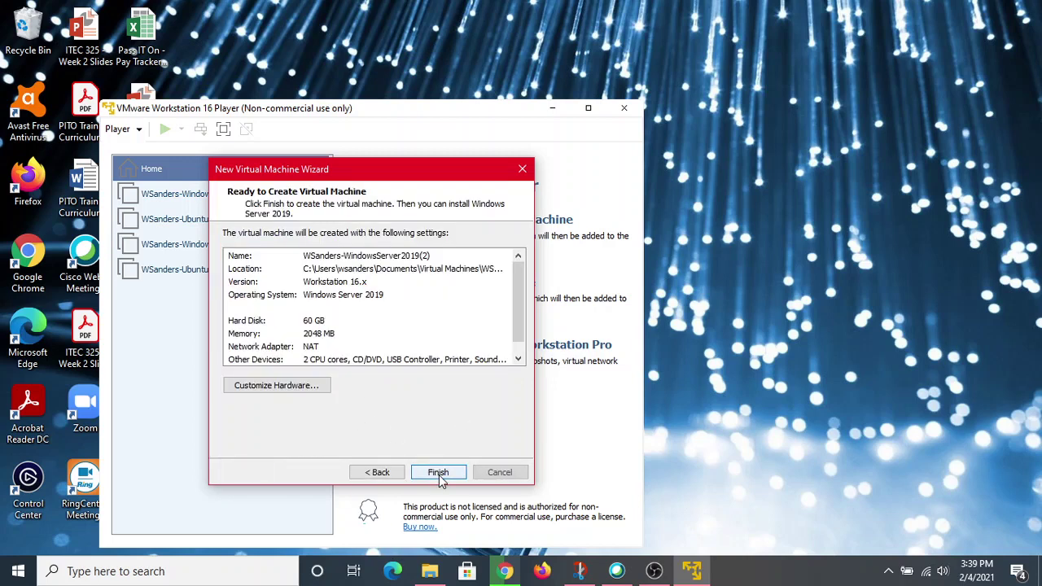
Customize the hardware to 4 GB of memory and 4 processor cores, and finish creating the virtual machine
left_click(308, 389)
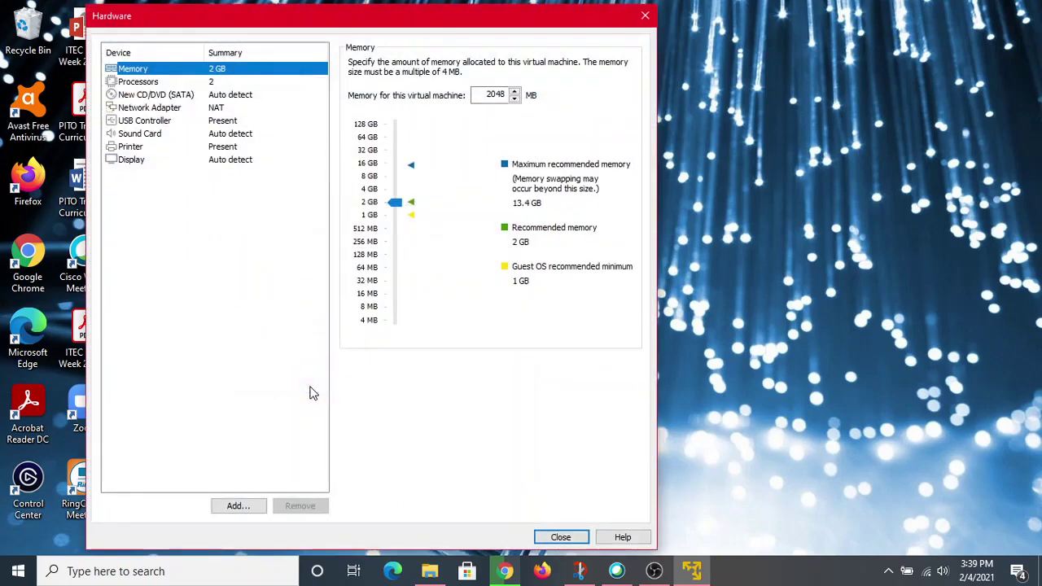
left_click_drag(399, 203, 397, 189)
left_click(248, 81)
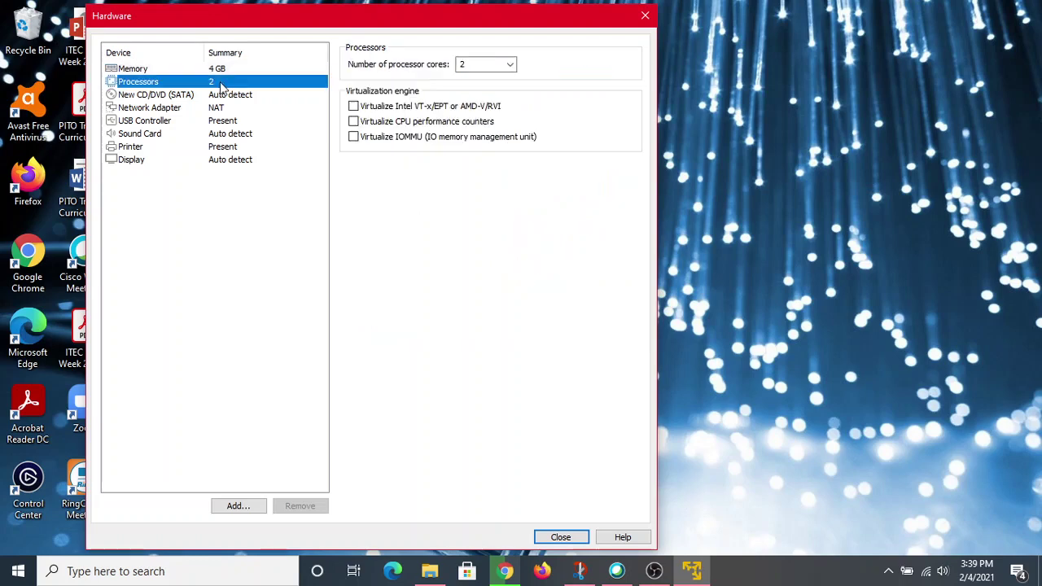
left_click(510, 65)
left_click(488, 108)
left_click(561, 537)
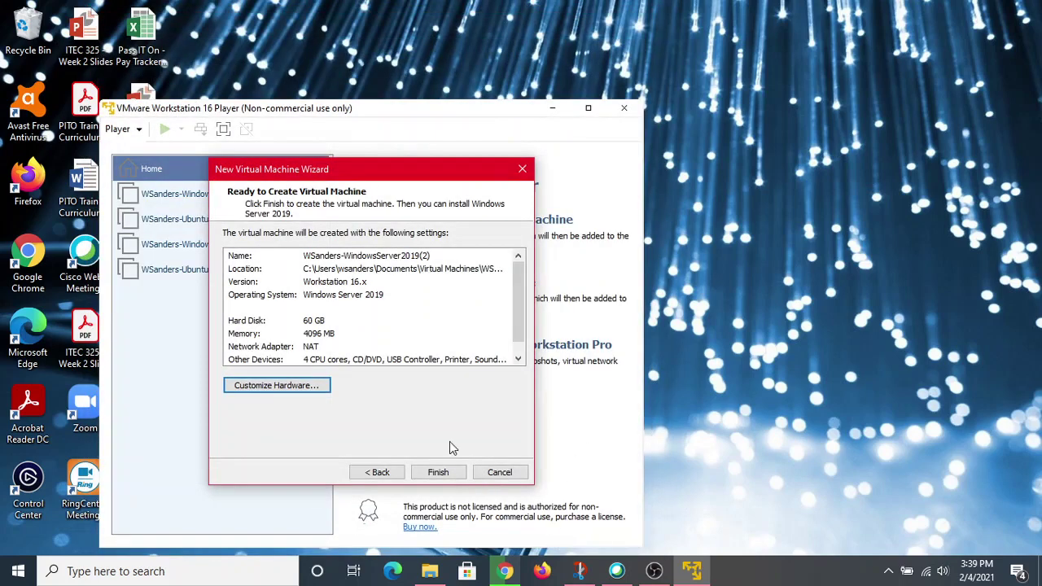
left_click(439, 476)
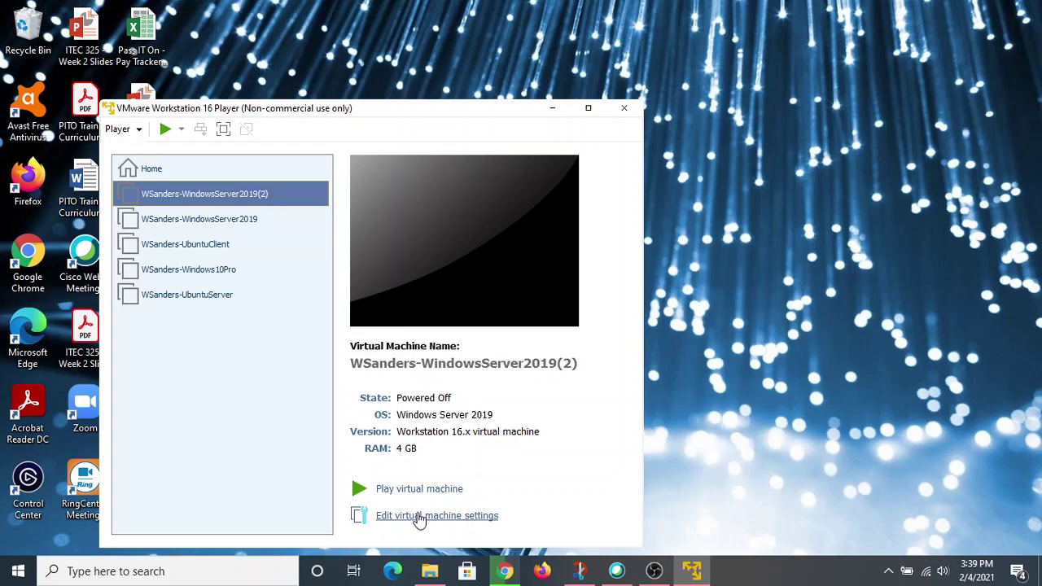
Attach the 17763.737.190906-2324.rs5_release ISO image from the Documents\ISOs folder to the new virtual machine's CD/DVD drive
left_click(417, 516)
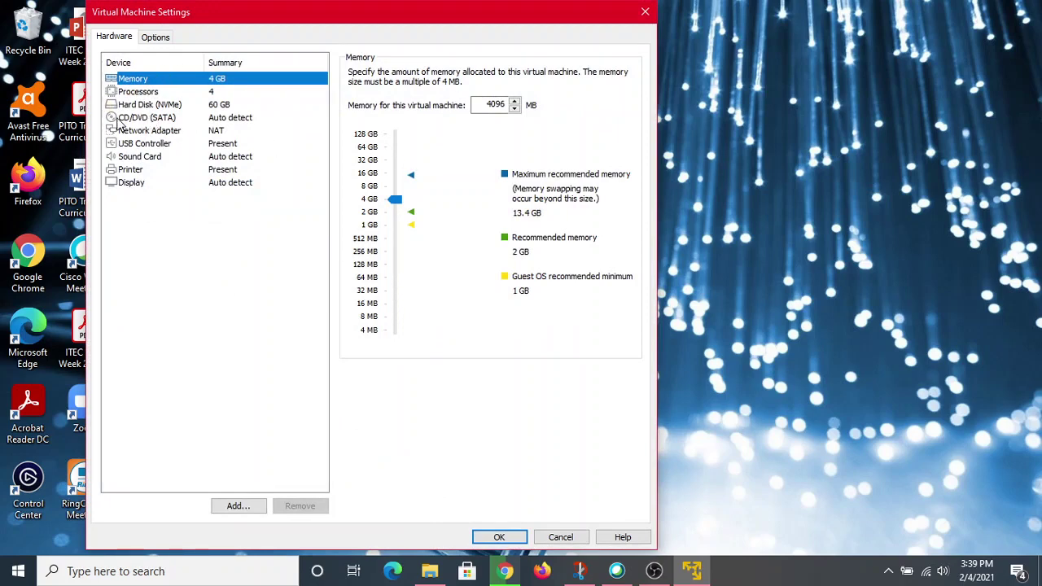
left_click(162, 119)
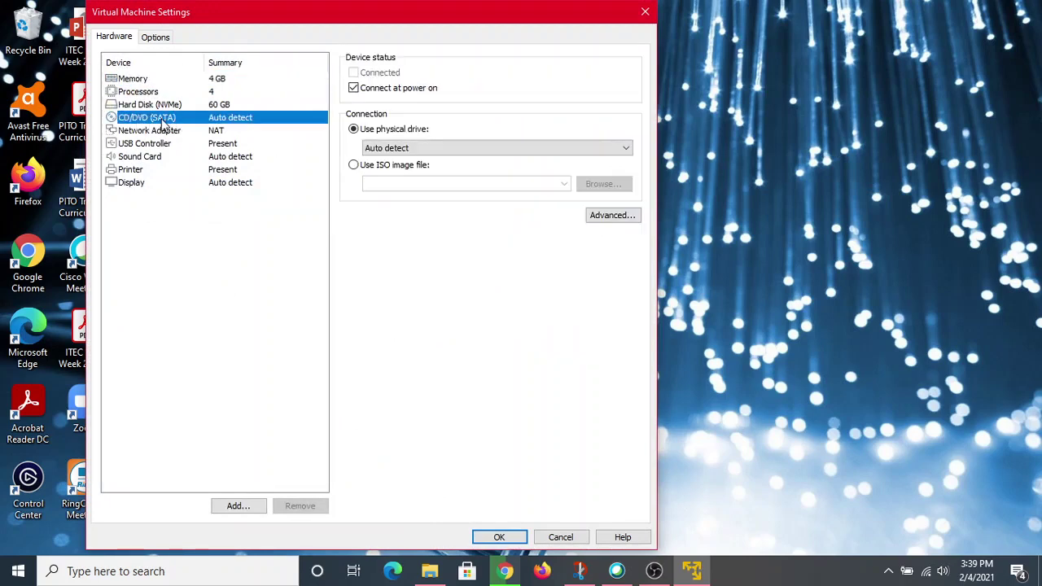
left_click(353, 166)
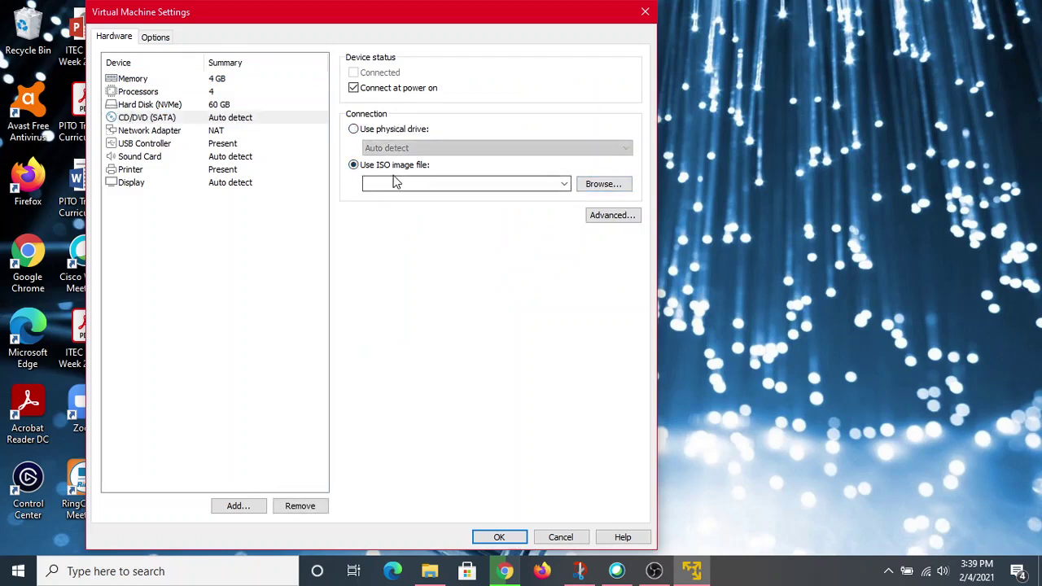
left_click(606, 186)
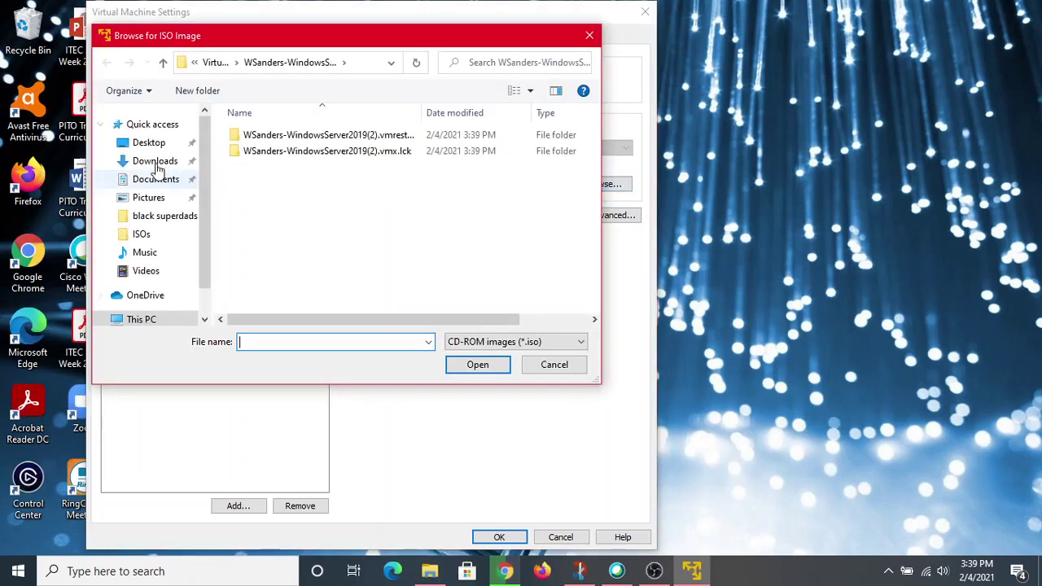
left_click(142, 235)
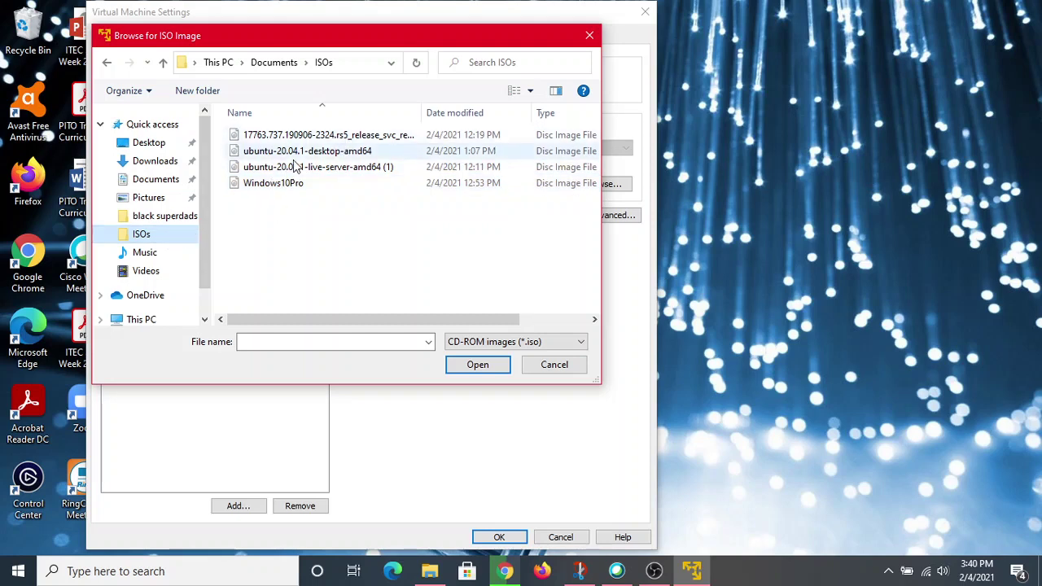
left_click(313, 136)
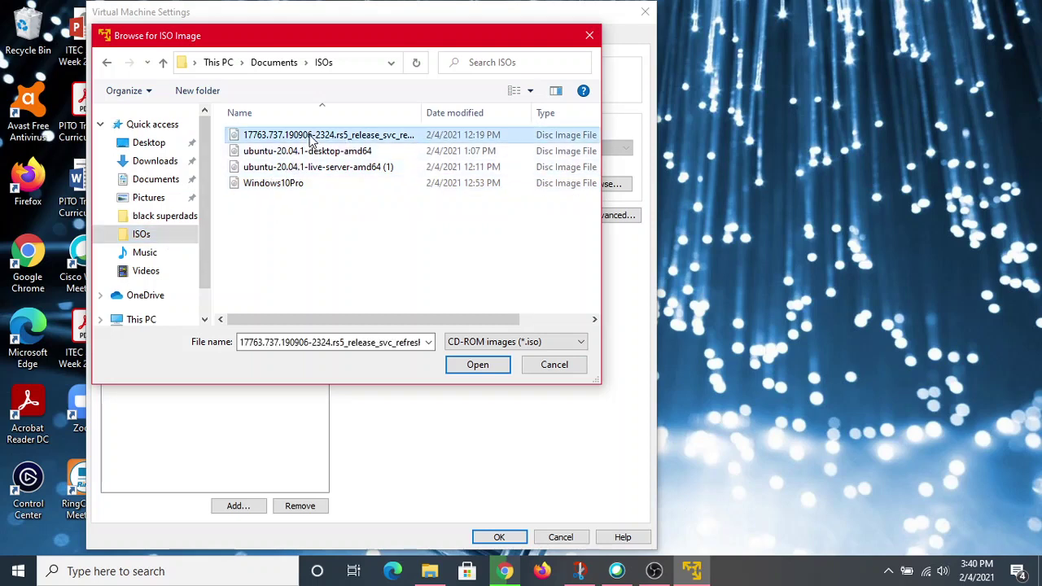
left_click(475, 366)
left_click(499, 537)
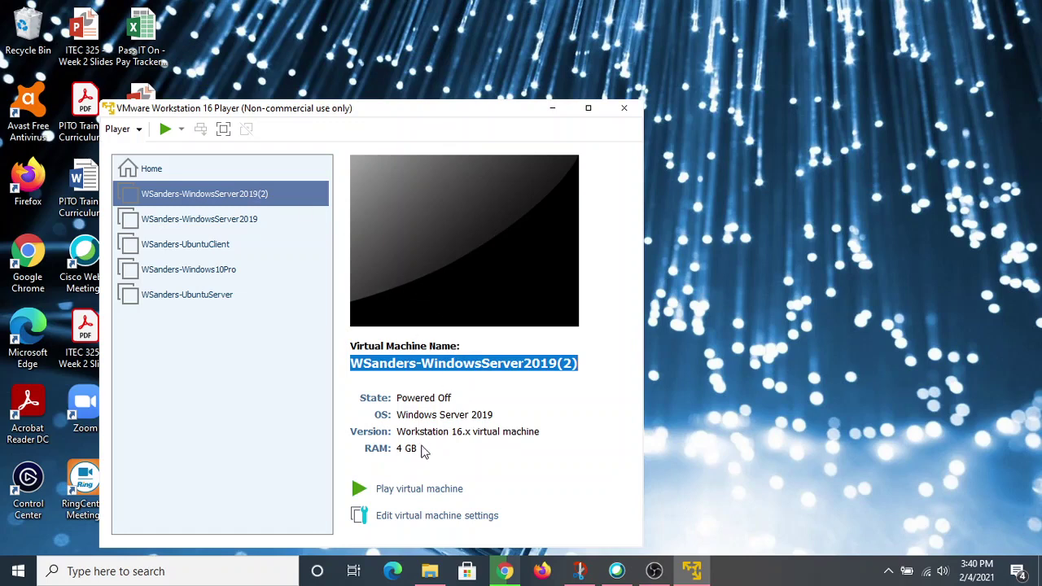
Power on the new virtual machine, boot it from the CD/DVD image and maximize its window
left_click(417, 489)
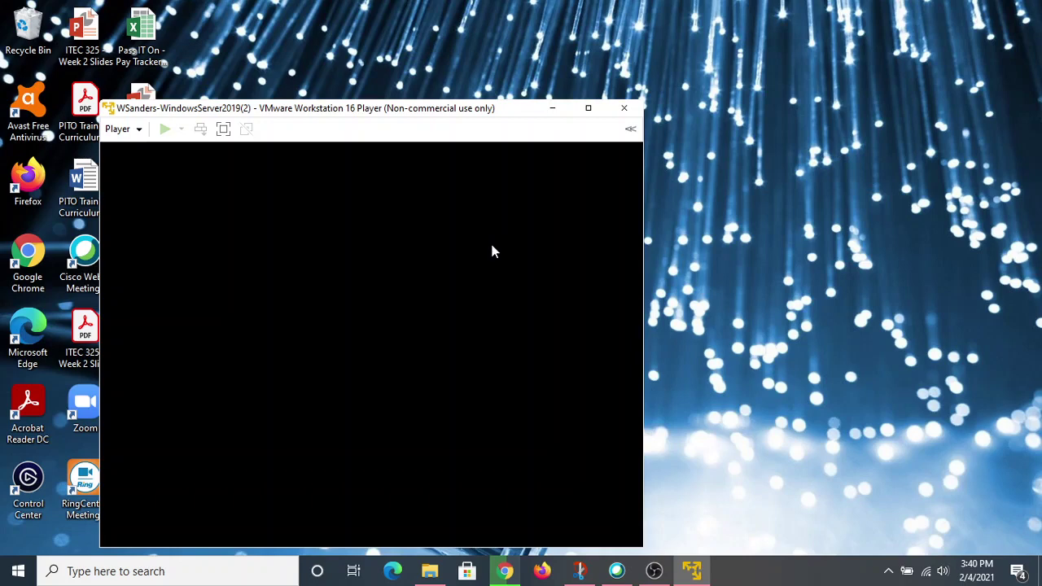
left_click(472, 251)
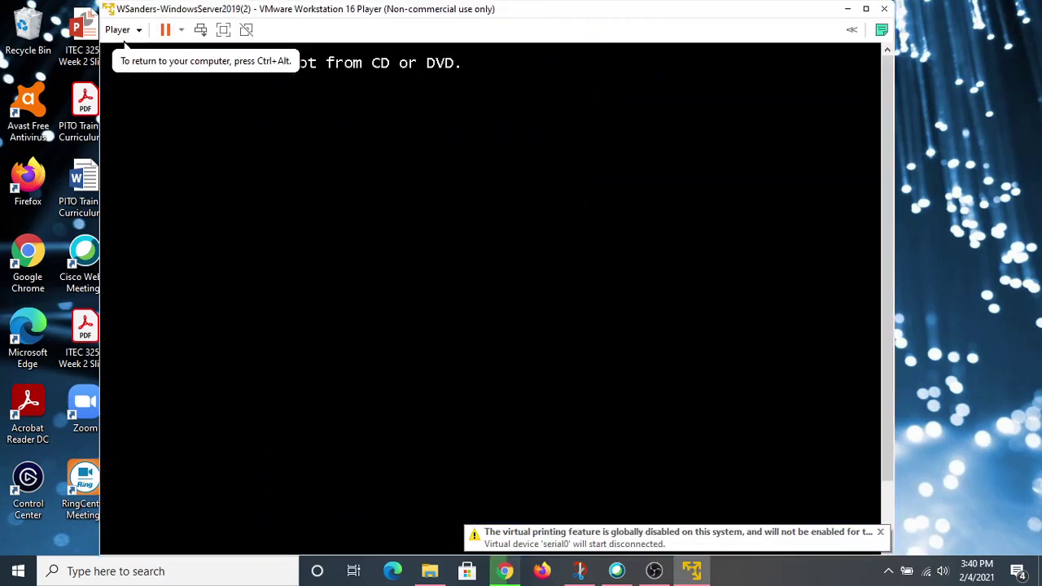
key("Return")
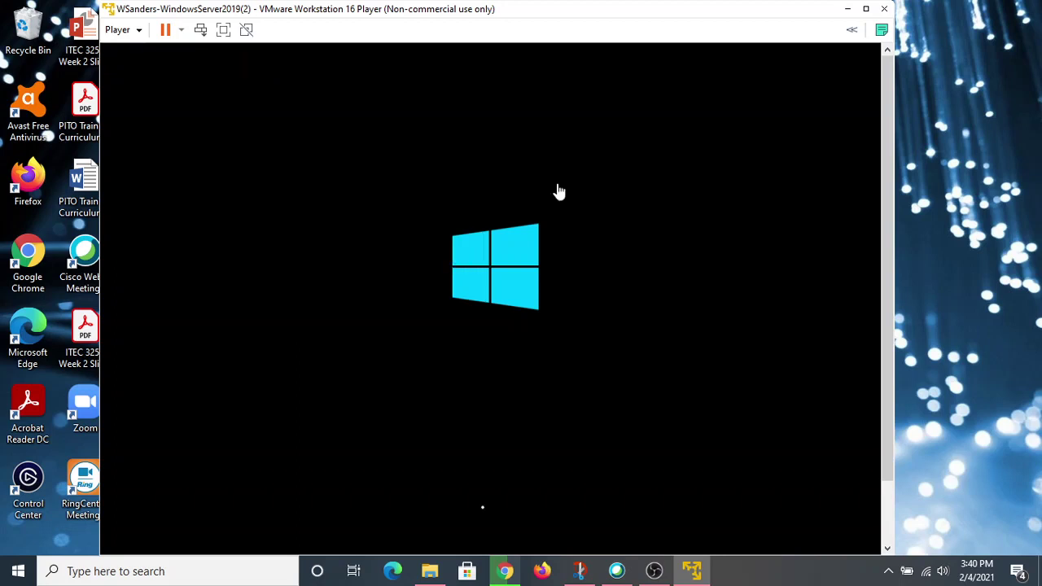
left_click(866, 10)
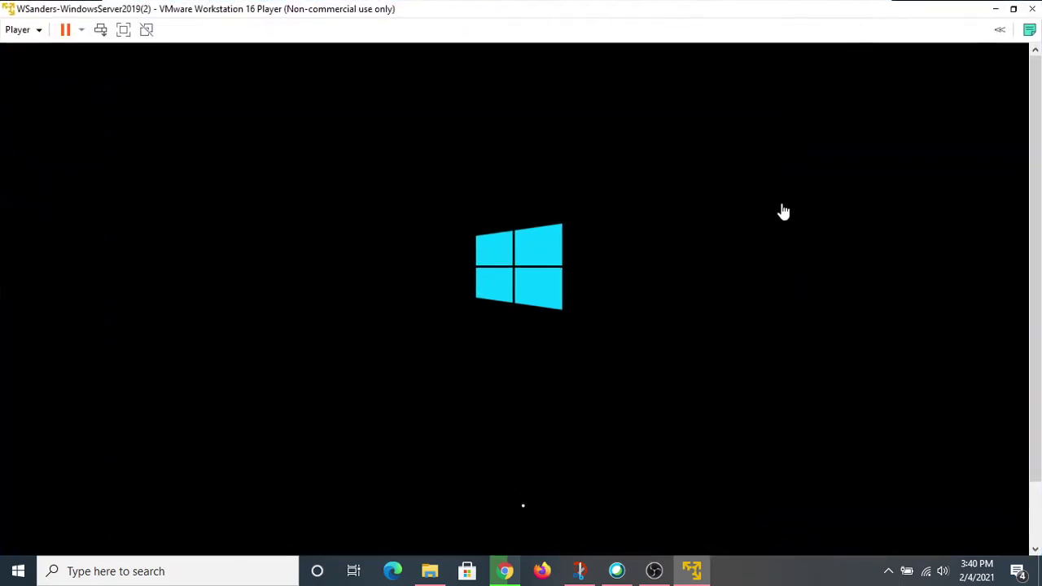
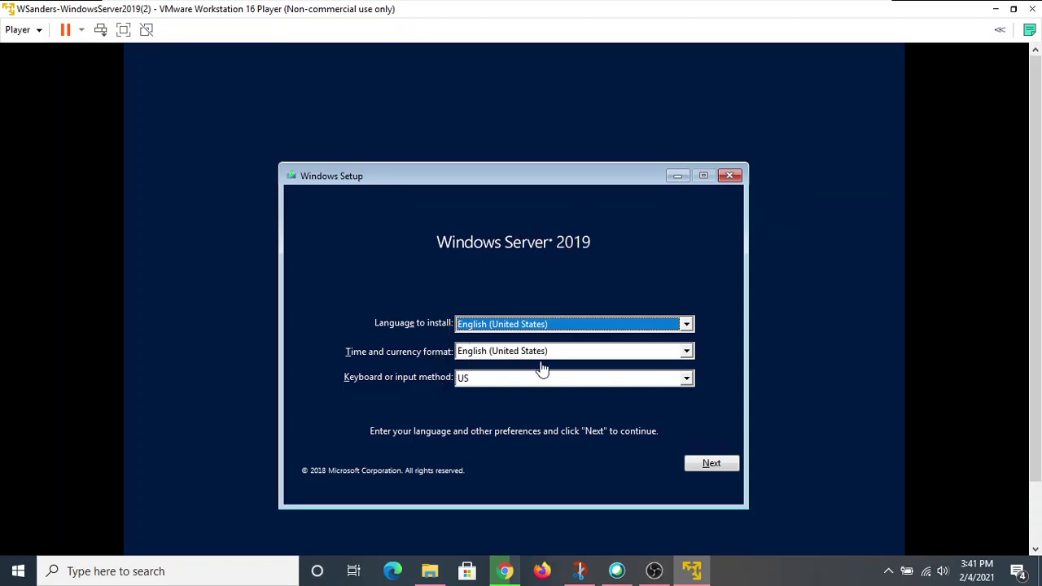
Start the installation with English (United States) and US keyboard settings, choosing Windows Server 2019 Standard Evaluation (Desktop Experience)
left_click(704, 470)
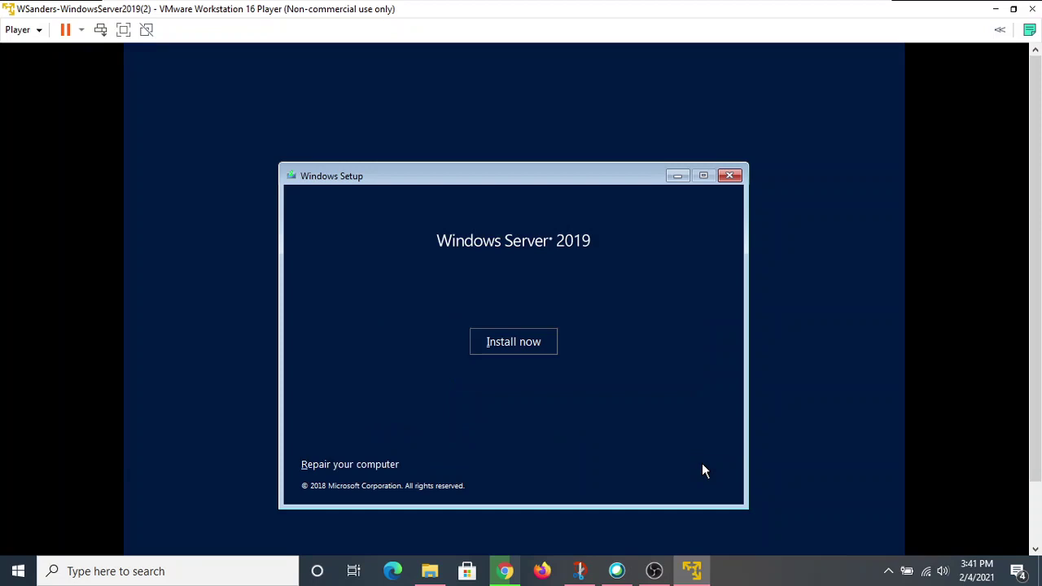
left_click(510, 344)
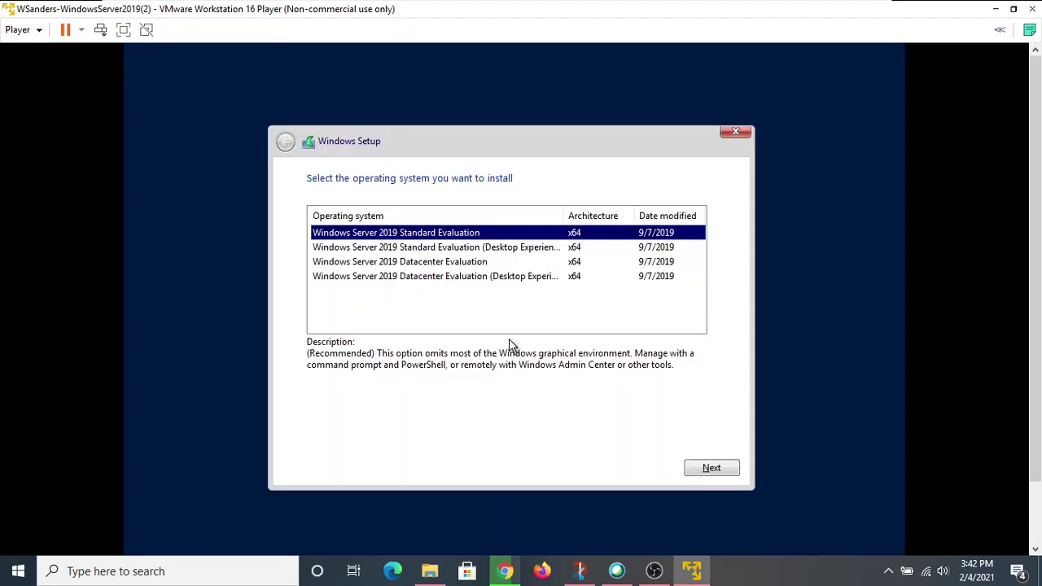
left_click(437, 254)
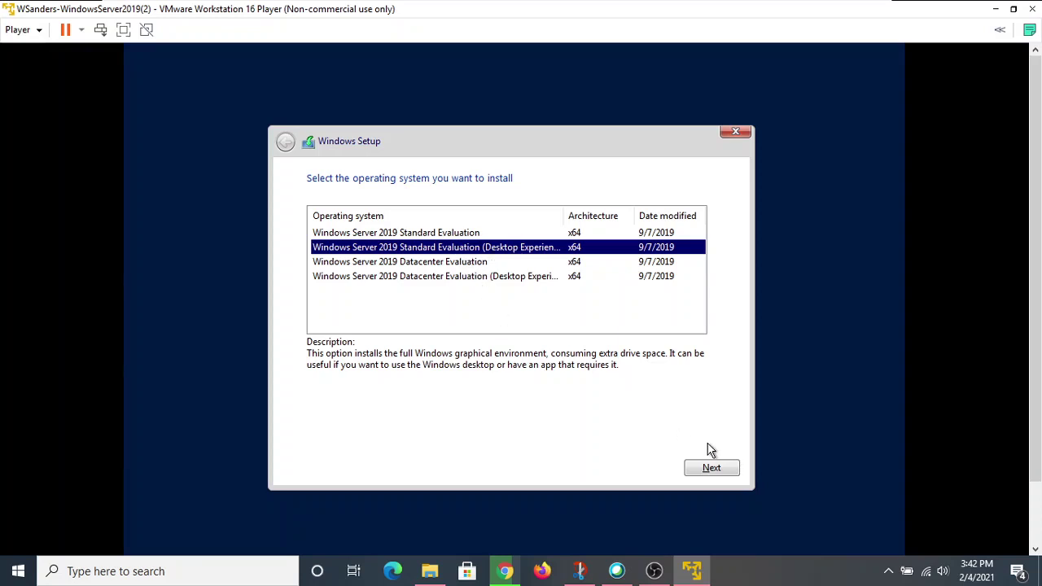
left_click(716, 470)
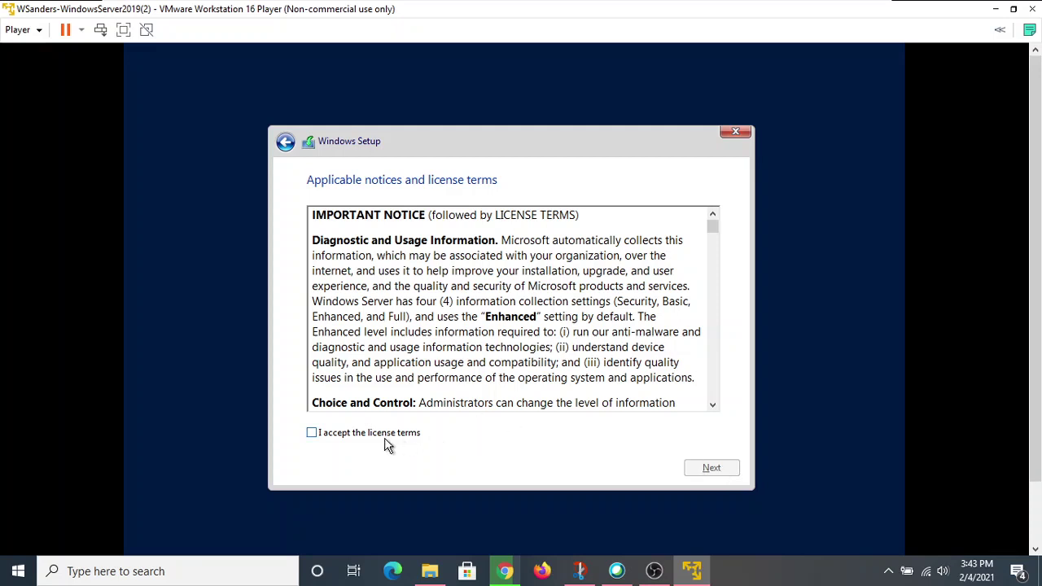
Accept the license terms and choose the Custom: Install Windows only (advanced) installation type
left_click(313, 433)
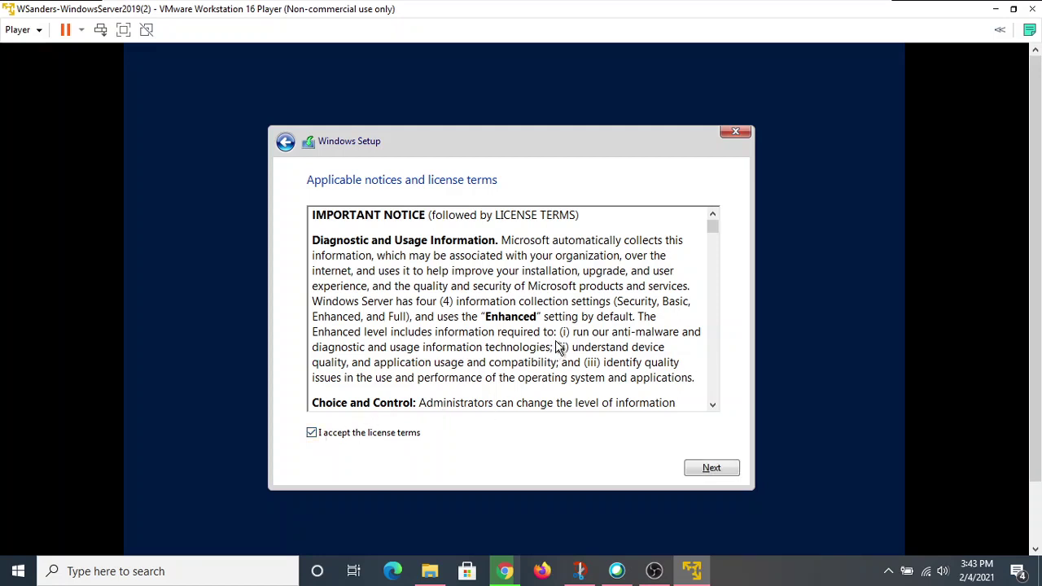
left_click(704, 471)
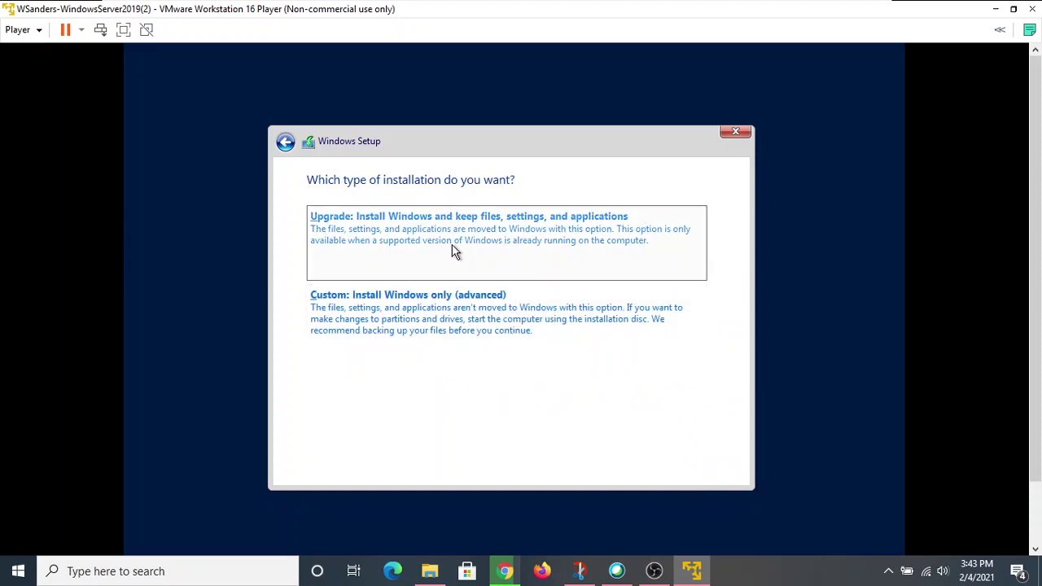
left_click(424, 309)
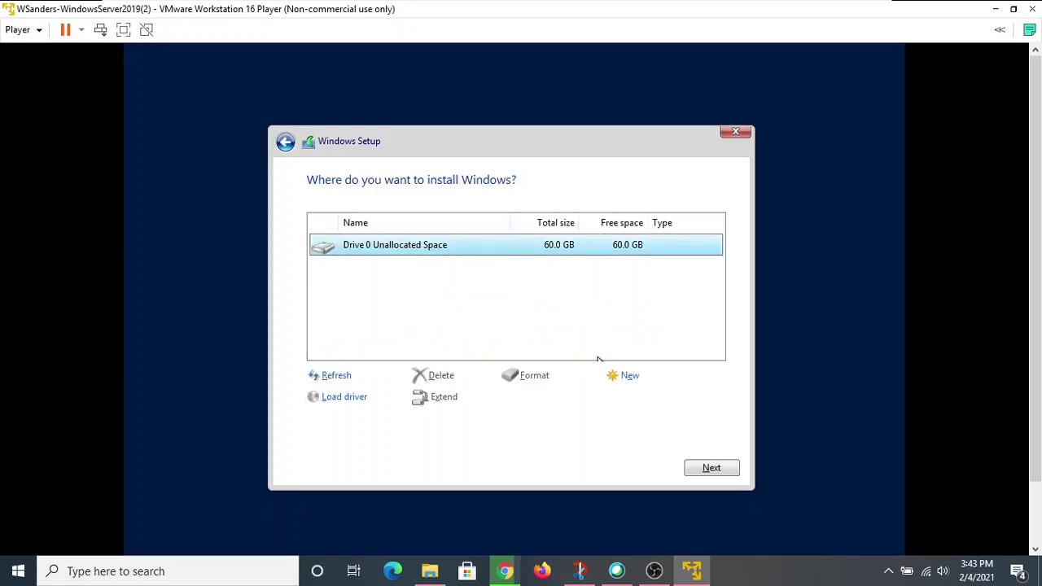
Create a new partition from all of Drive 0's unallocated space, allowing Windows to create additional partitions for system files
left_click(615, 379)
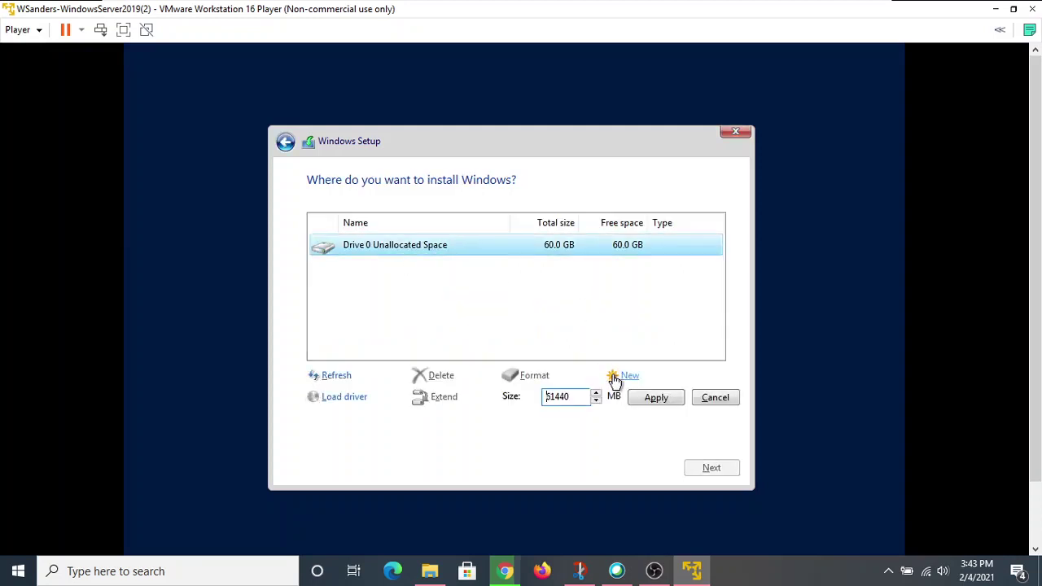
left_click(657, 398)
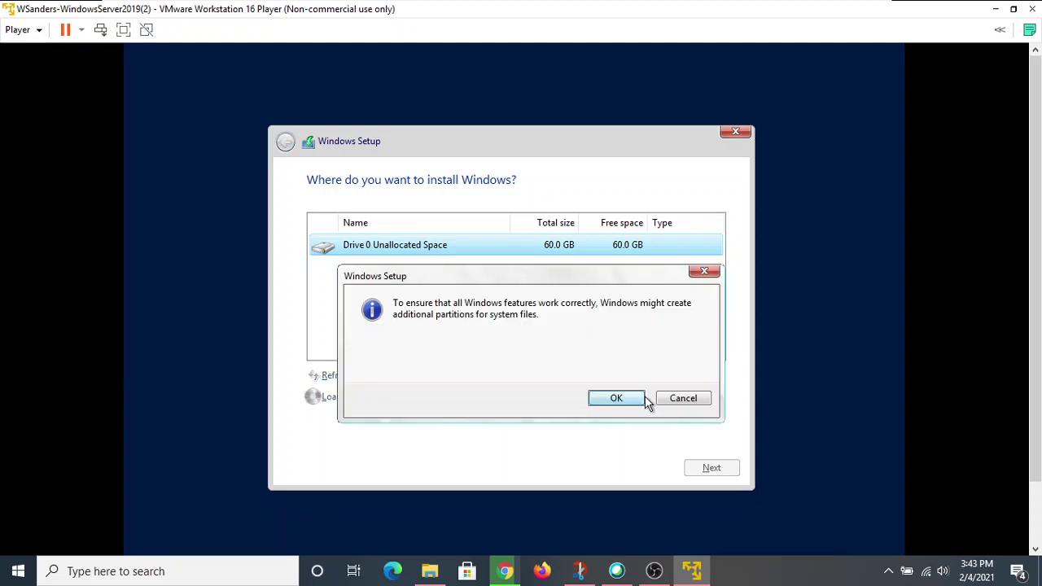
left_click(617, 399)
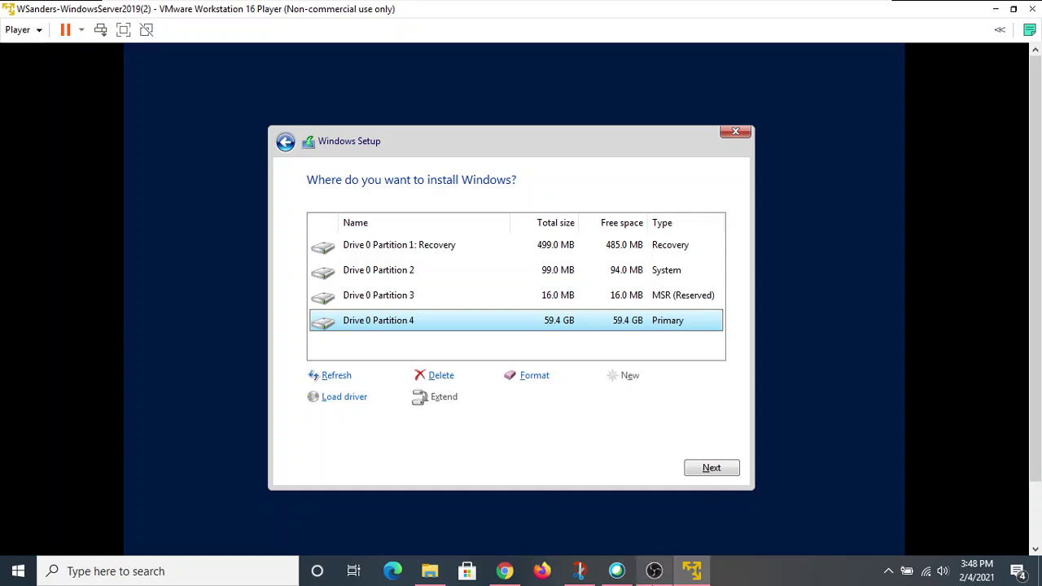
left_click(657, 579)
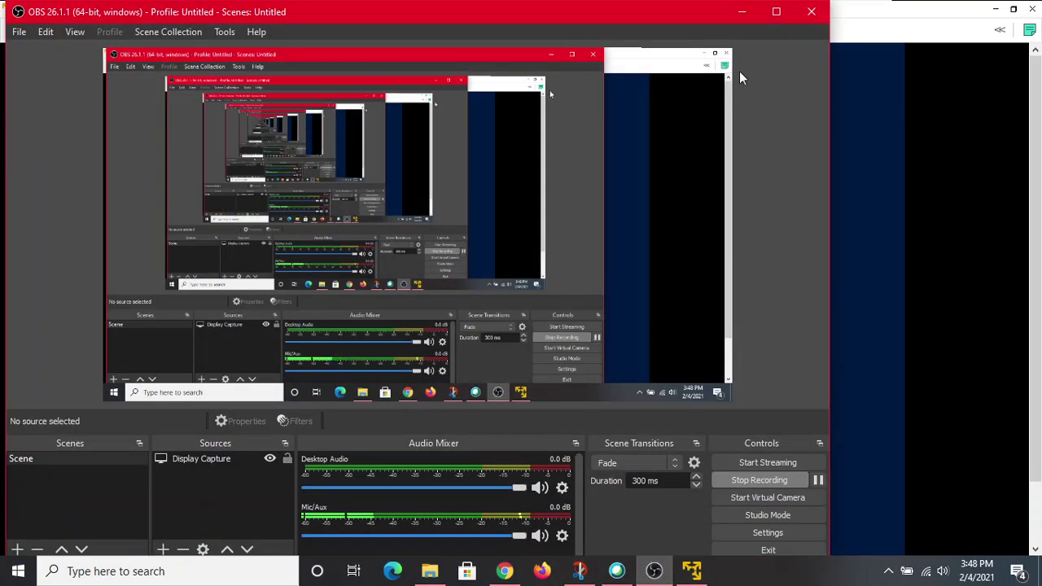
left_click(744, 17)
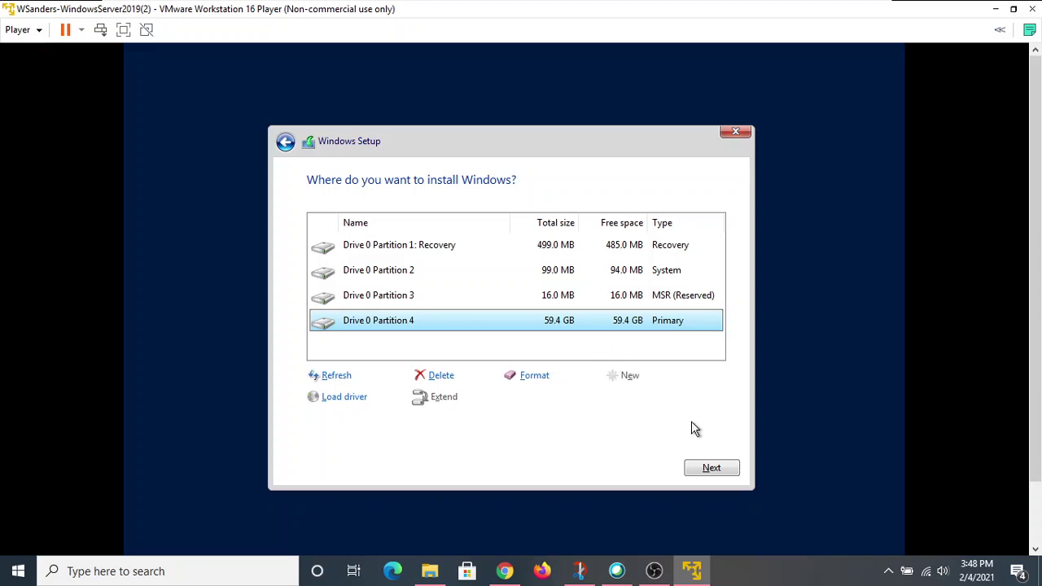
Start installing Windows on the primary partition, Drive 0 Partition 4
left_click(707, 467)
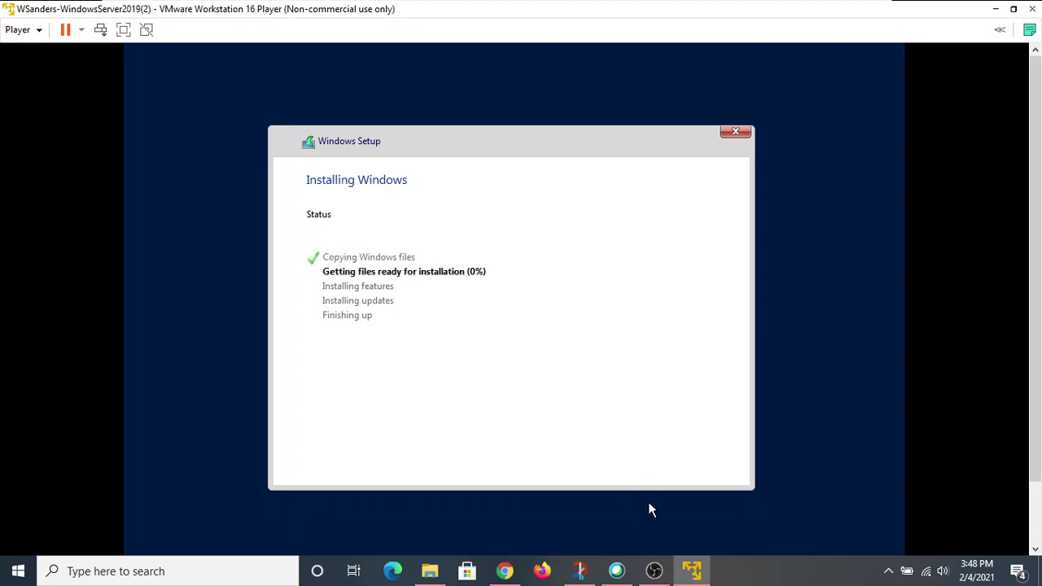
left_click(654, 571)
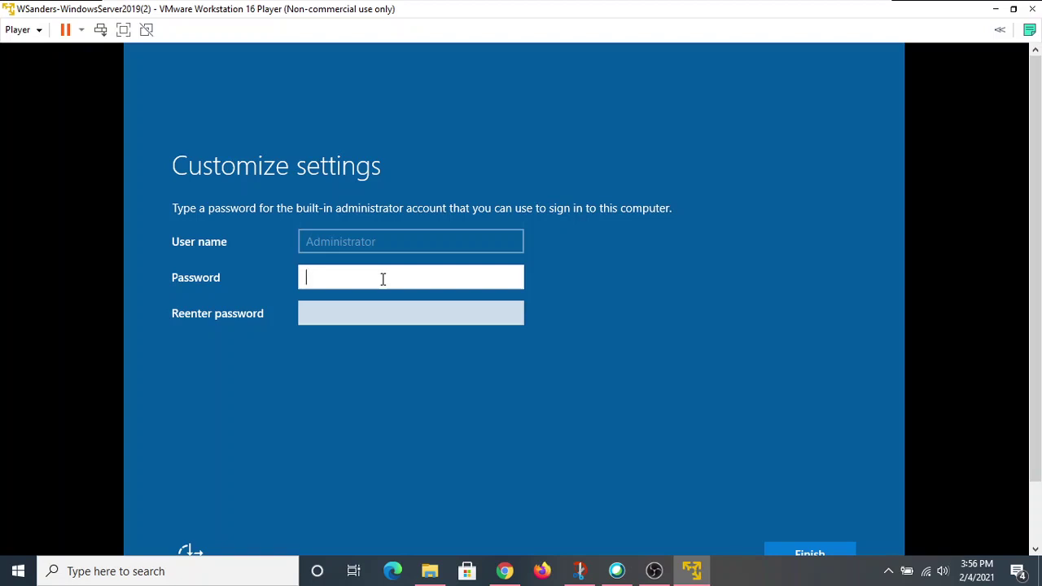
Try to set the built-in Administrator account's password by entering and reentering it
type("•••••••••")
left_click(374, 316)
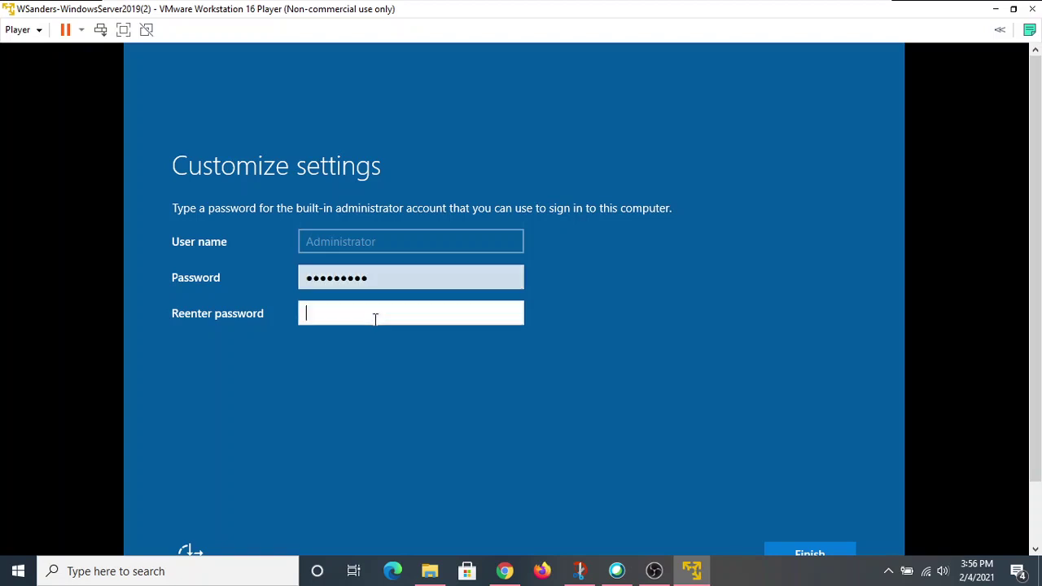
type("•••••••••")
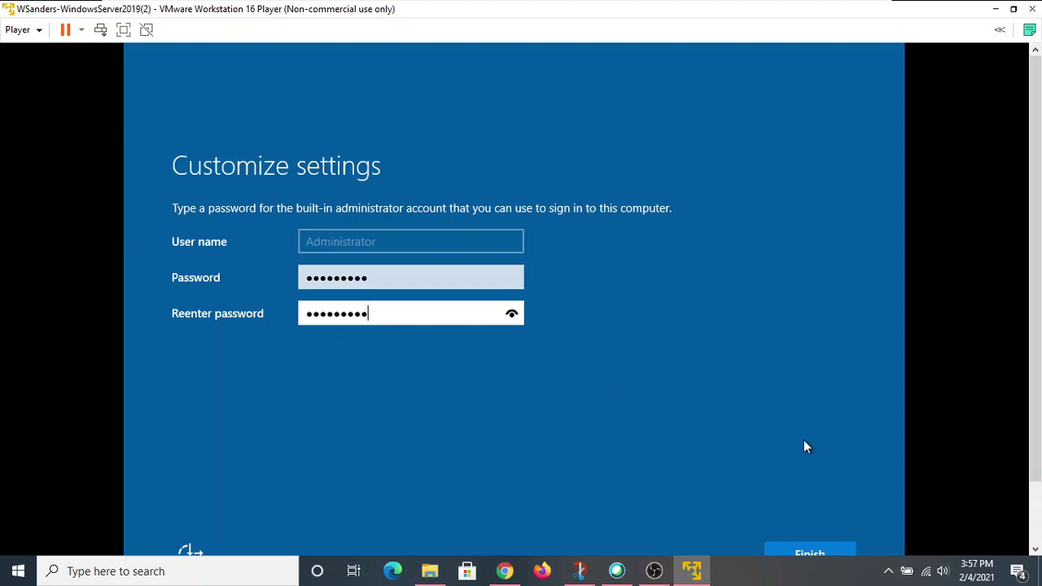
scroll(1037, 285, "down", 1)
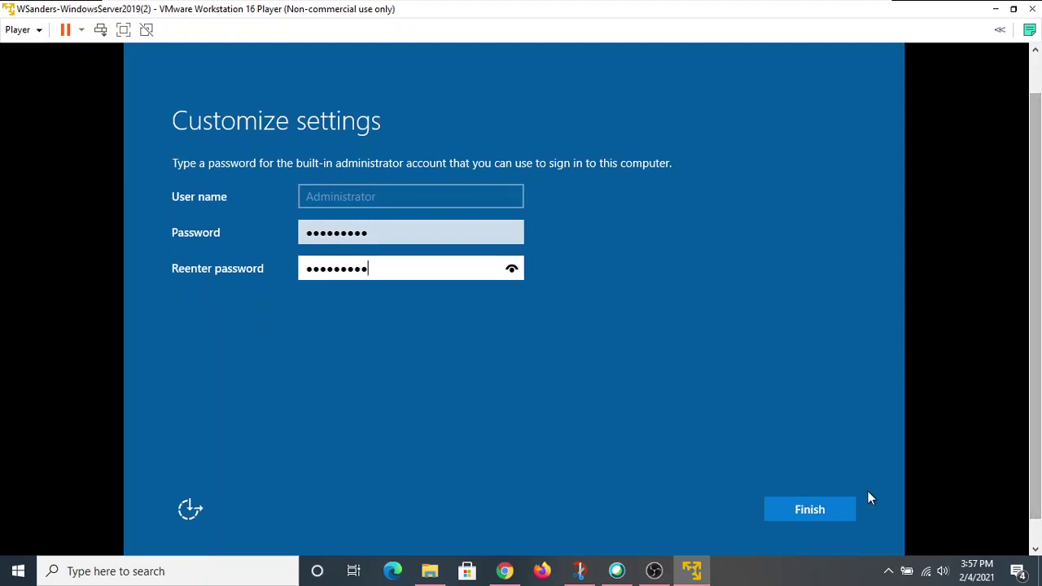
left_click(830, 502)
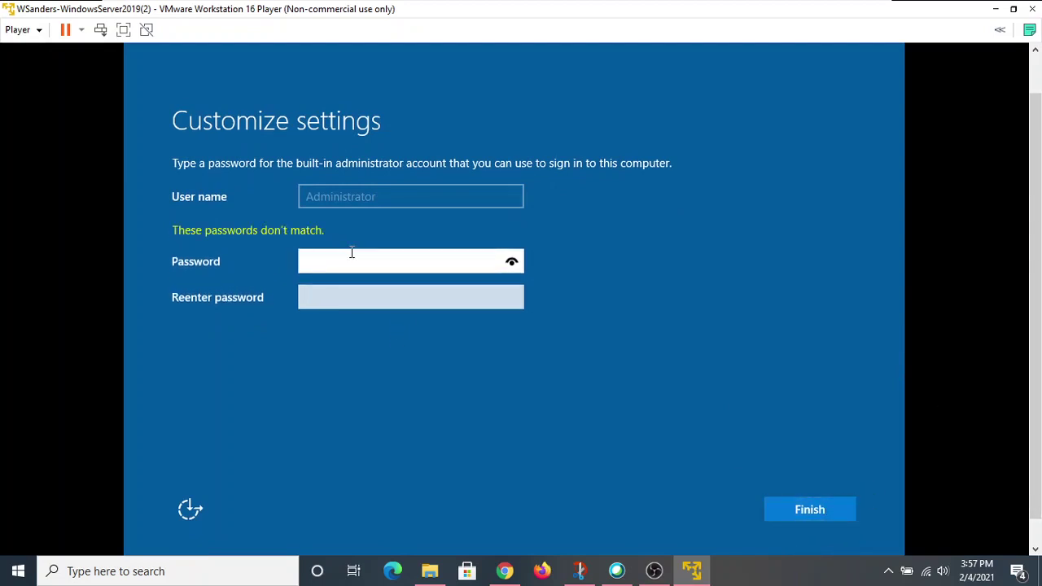
Enter the built-in Administrator account's password again in both password fields and finish customizing the settings
type("•••••••••")
left_click(358, 291)
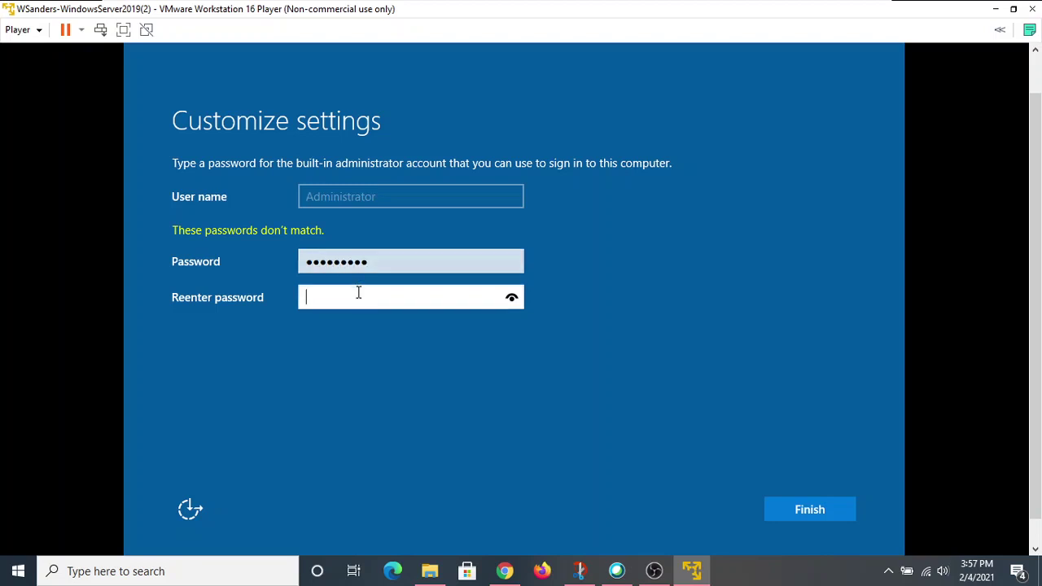
type("•••••••••")
left_click(814, 516)
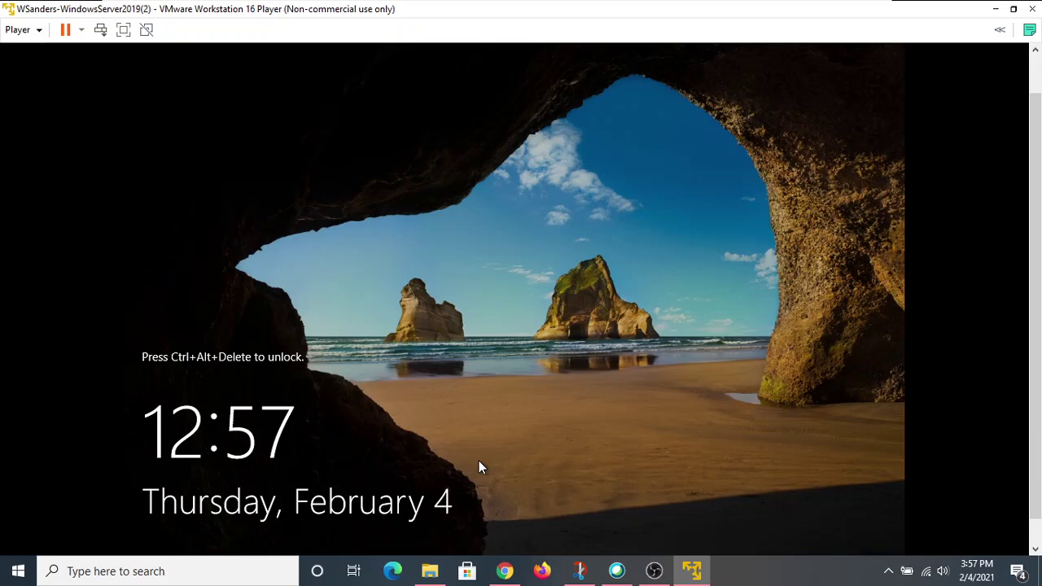
Unlock the server and sign in to the Administrator account with the account password
key("ctrl+alt+Insert")
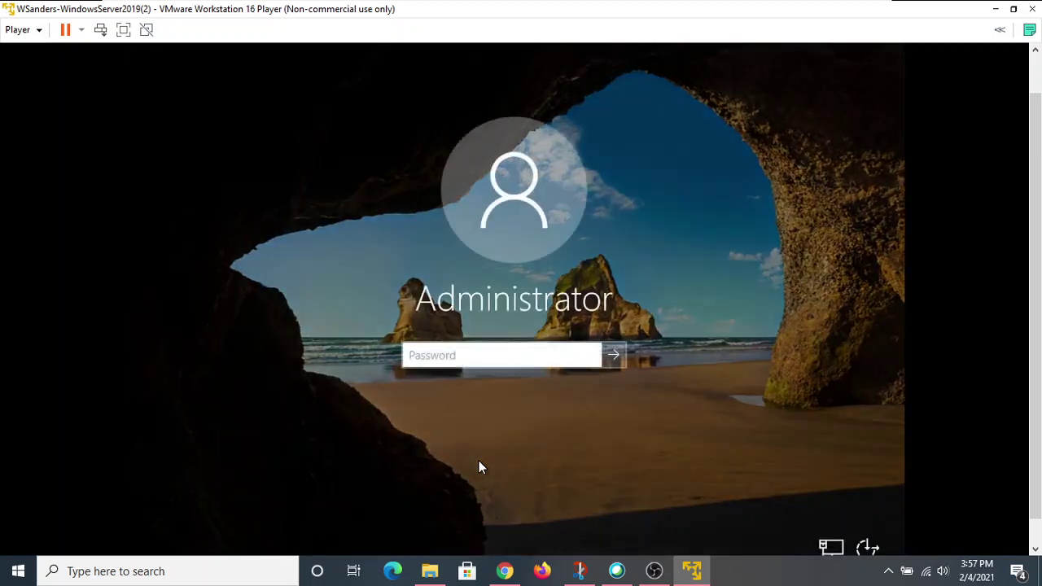
type("•••••••••")
key("Return")
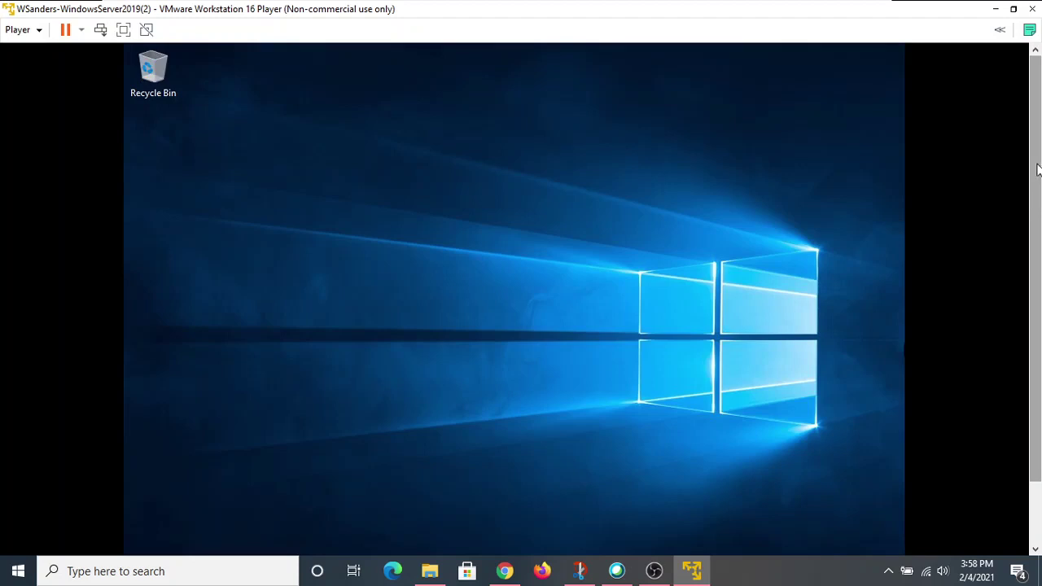
Allow the server to be discoverable on the network and dismiss Server Manager's Windows Admin Center message
left_click_drag(1037, 171, 1038, 252)
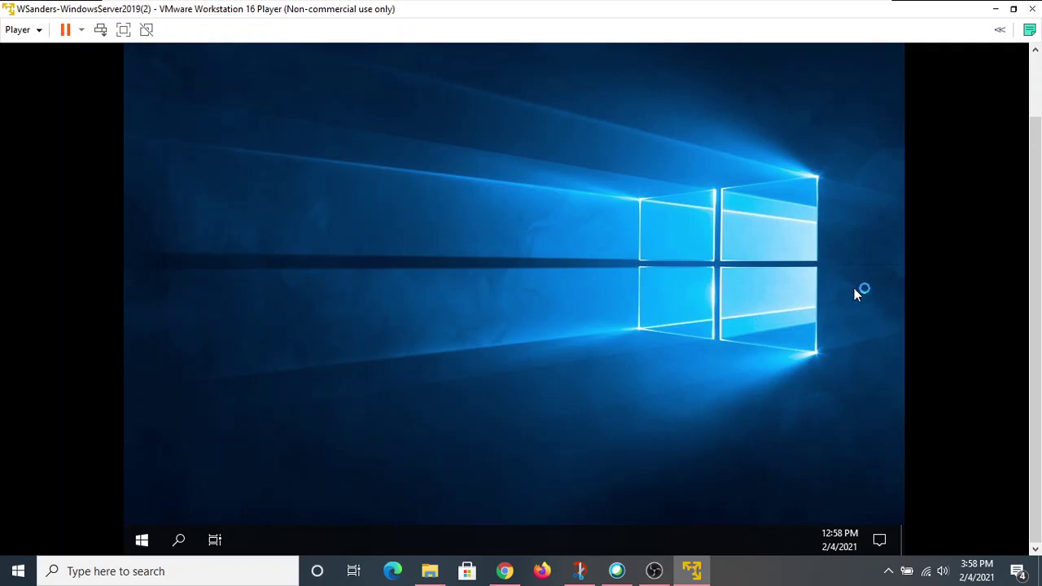
left_click_drag(1039, 306, 1037, 211)
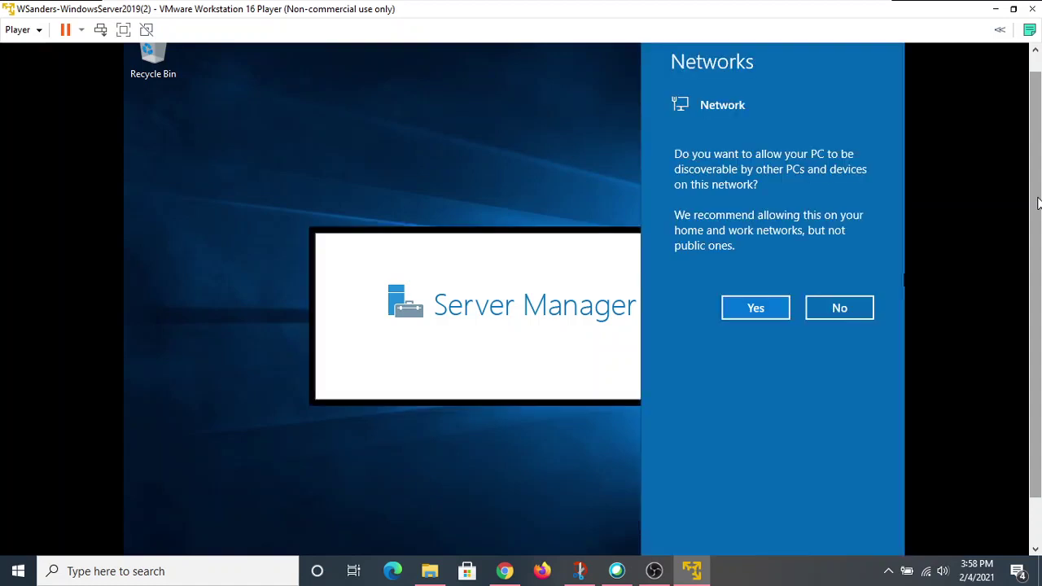
left_click(774, 313)
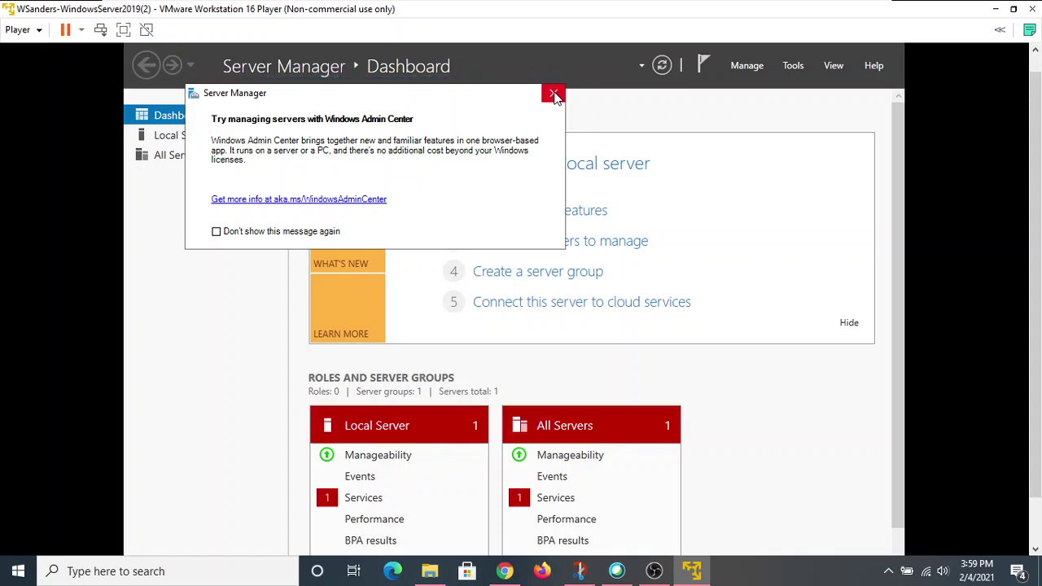
left_click(553, 96)
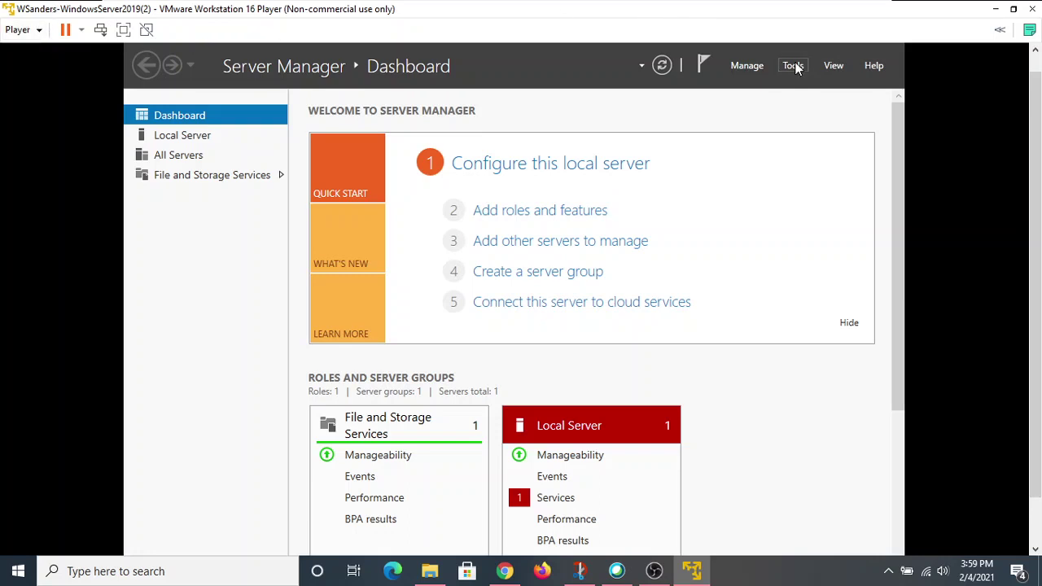
Shut down the guest virtual machine and confirm powering it off and exiting
left_click(39, 30)
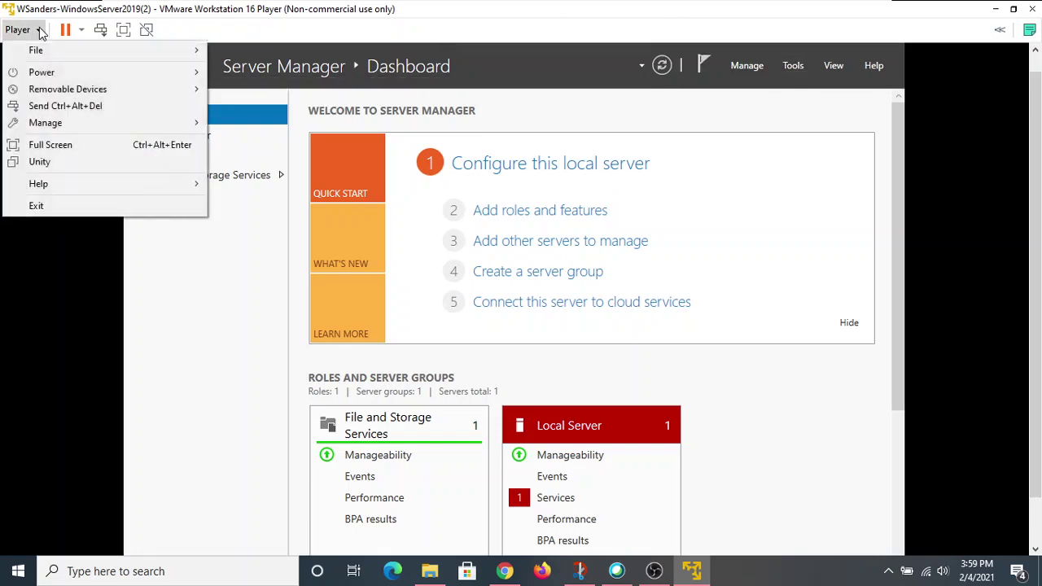
mouse_move(44, 77)
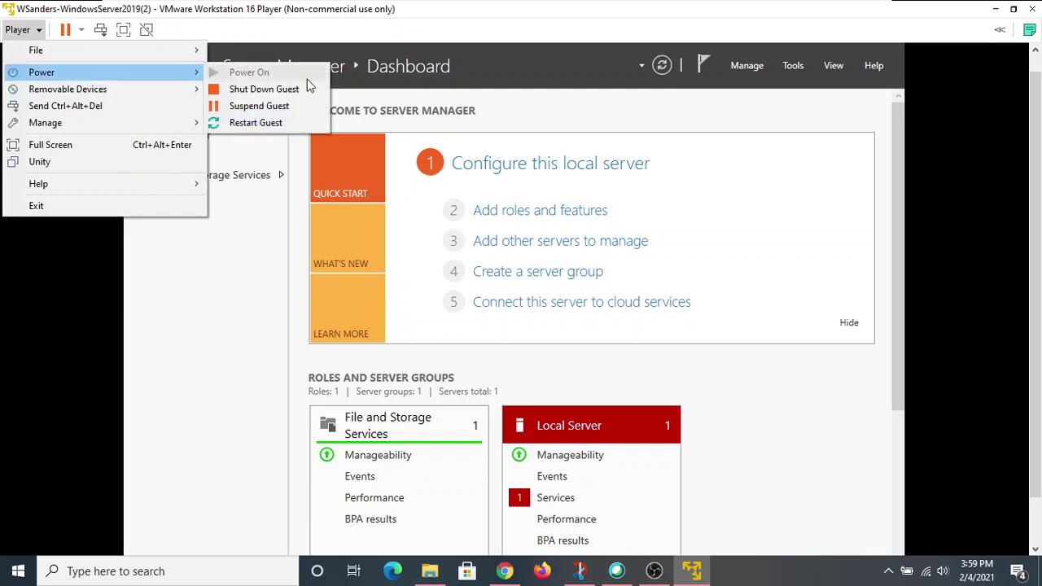
left_click(282, 88)
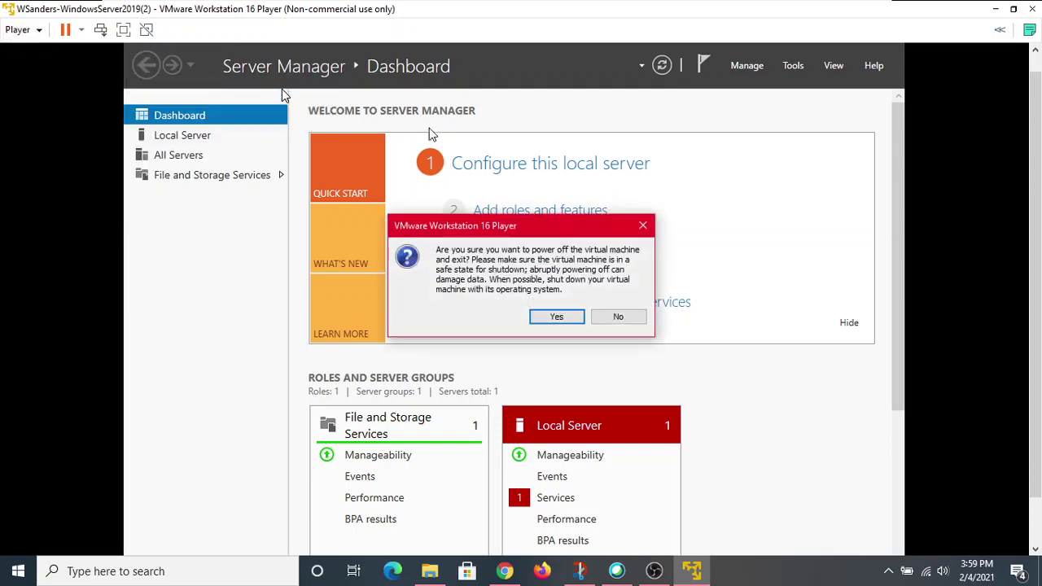
left_click(557, 318)
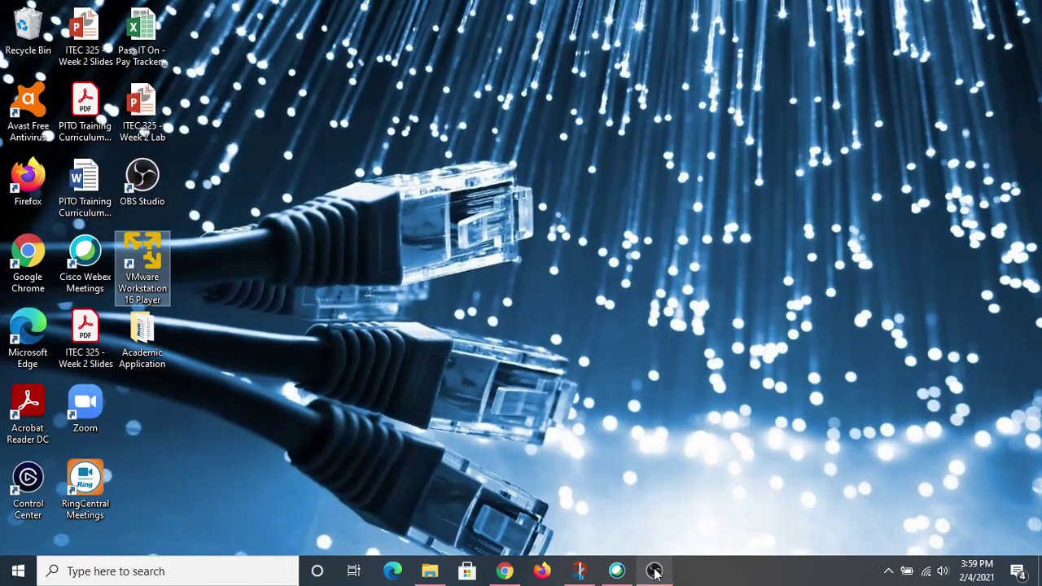
left_click(654, 570)
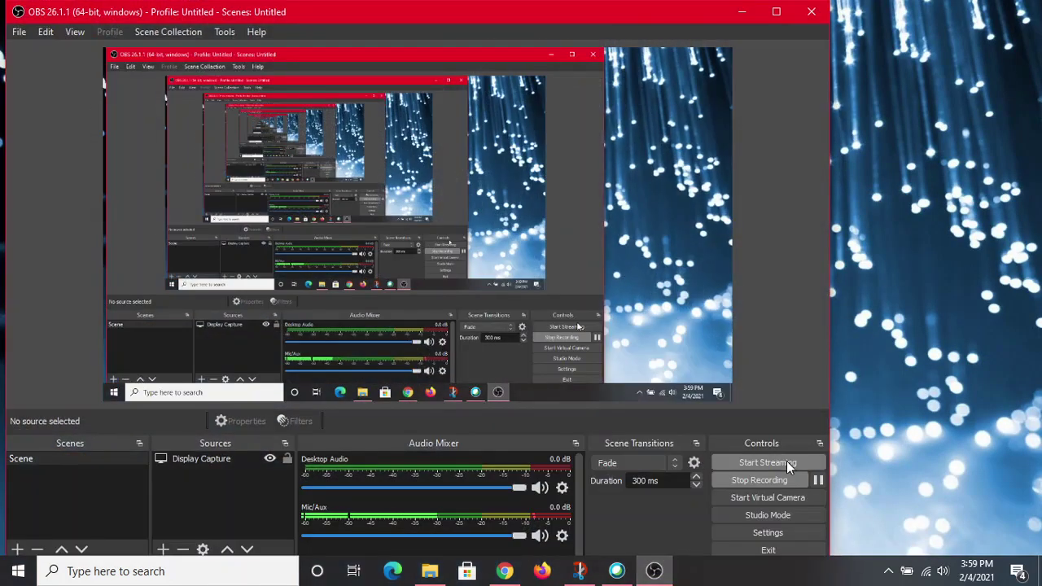